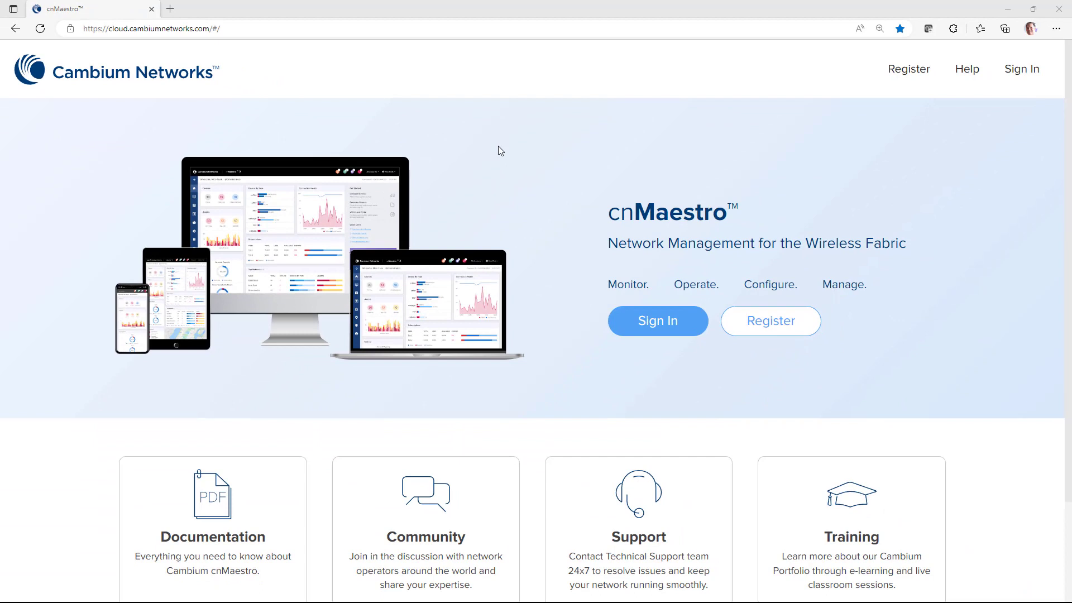
Submit a new Cambium account registration using the user's e-mail address.
click(758, 333)
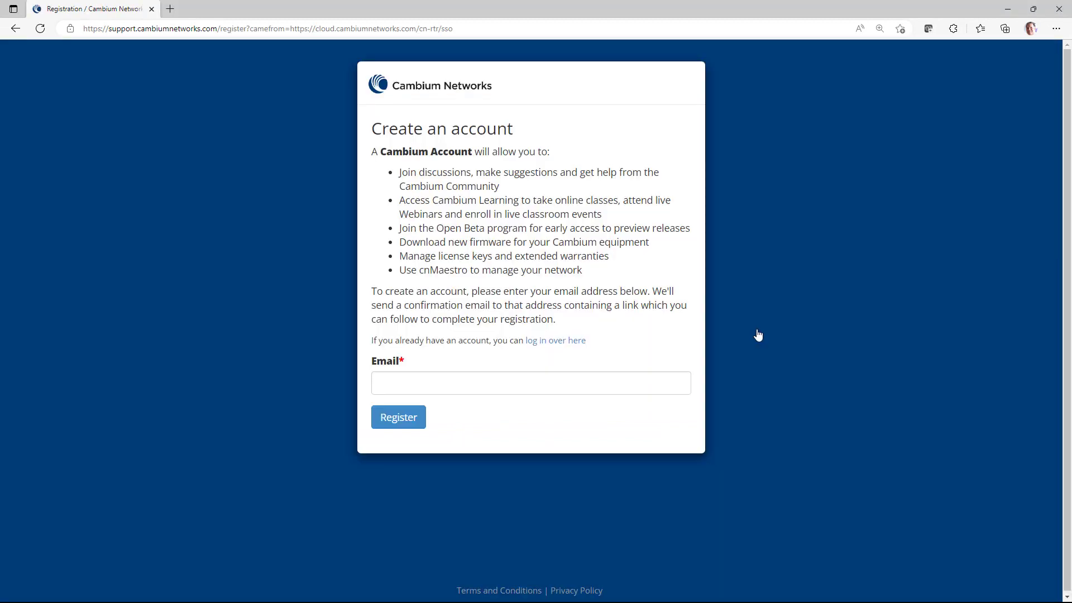
click(415, 383)
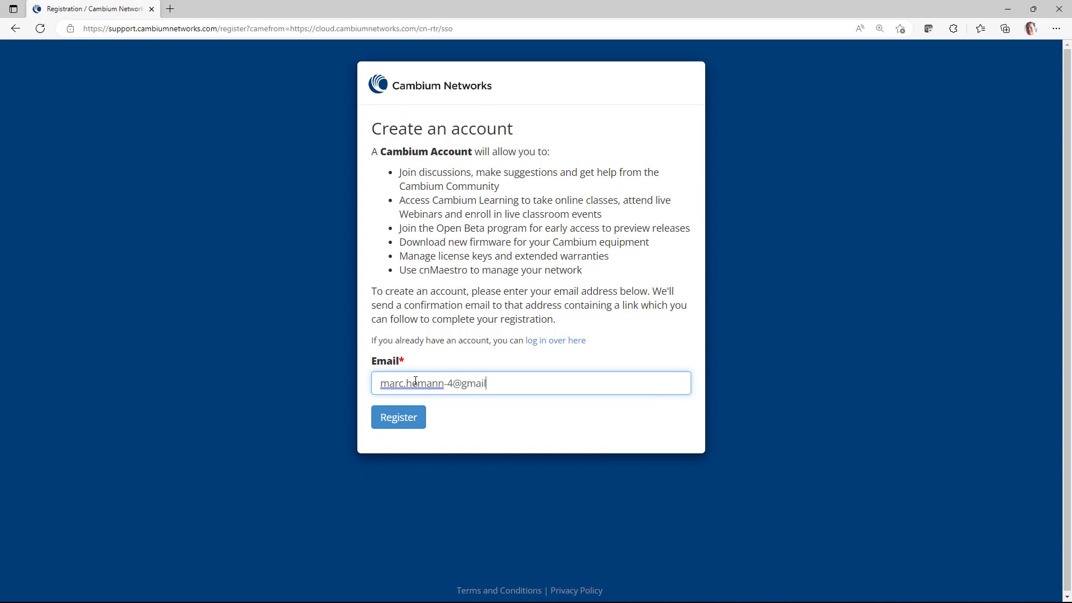
click(400, 416)
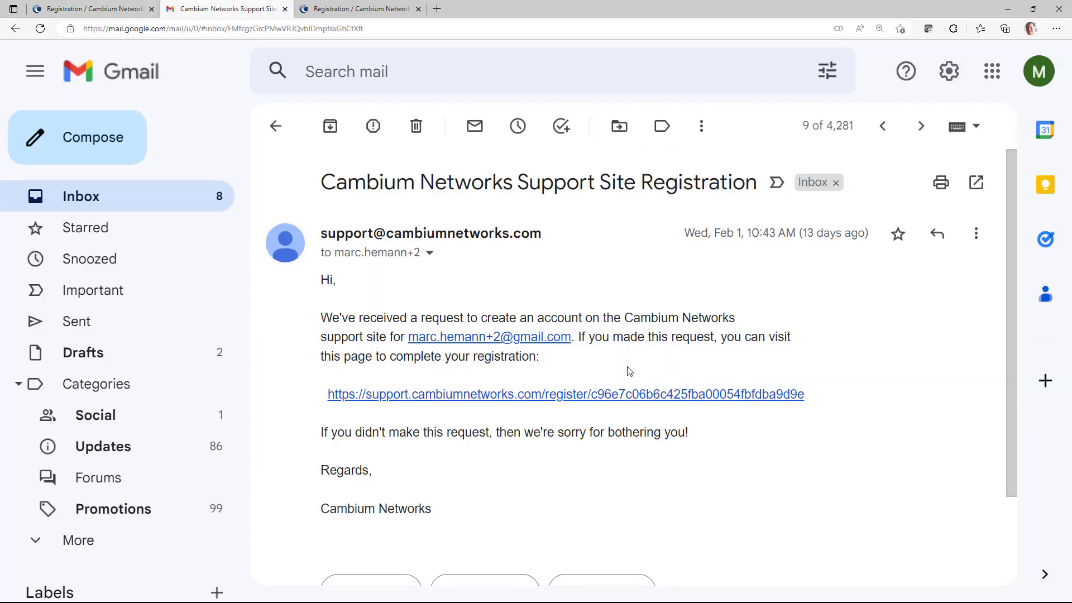
Follow the confirmation link in the Cambium Networks Support Site Registration e-mail.
click(630, 395)
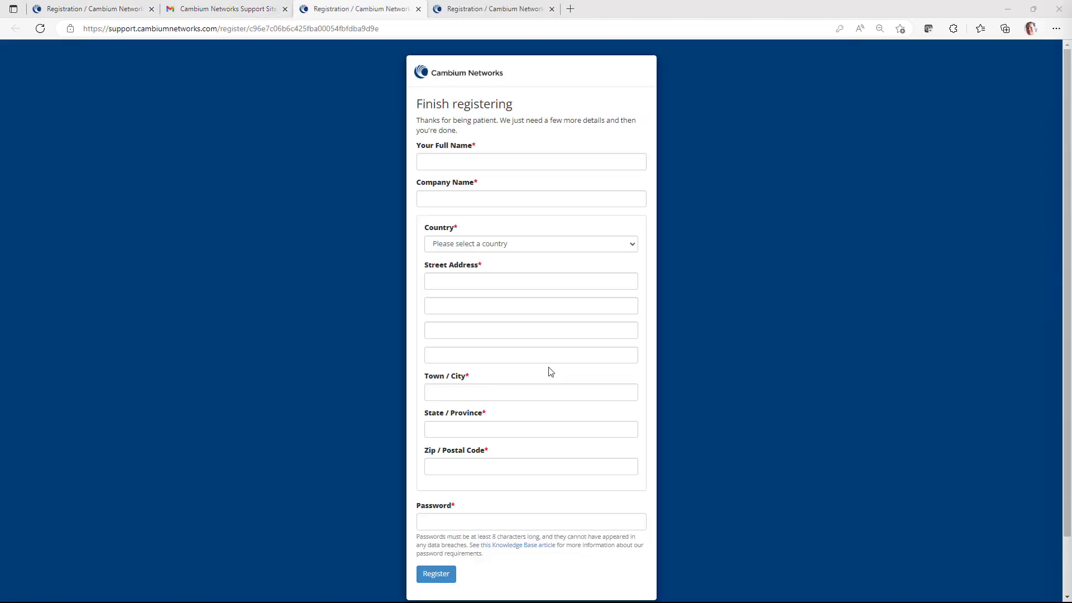
Finish registering with the user's full name, company Cambium Networks, autofilled address and a password.
click(477, 162)
key(Tab)
text(Cambium Networks)
key(Tab)
key(Tab)
key(Down)
key(Return)
click(457, 521)
text(**********)
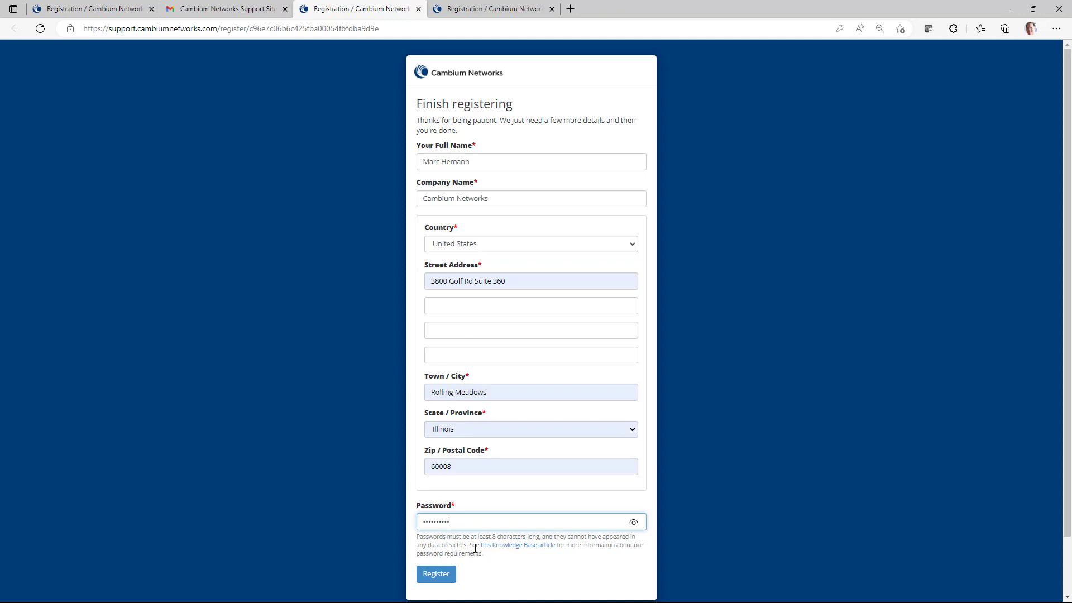
click(437, 574)
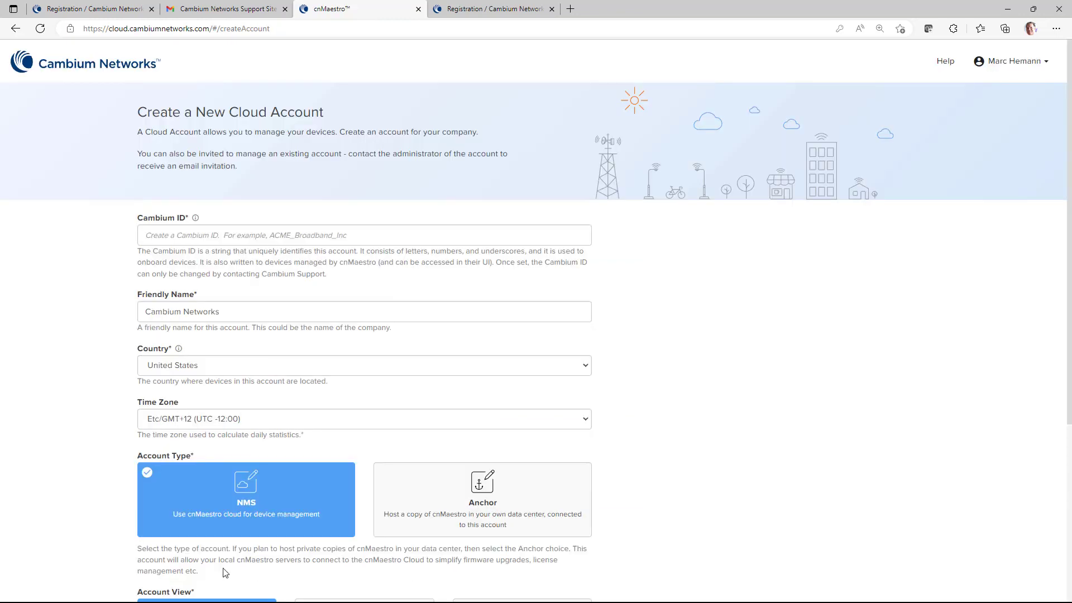
Enter Cambium ID Cambium2023_ID, keep country United States, and choose time zone Canada/Central (UTC -06:00).
click(187, 235)
text(Cambium)
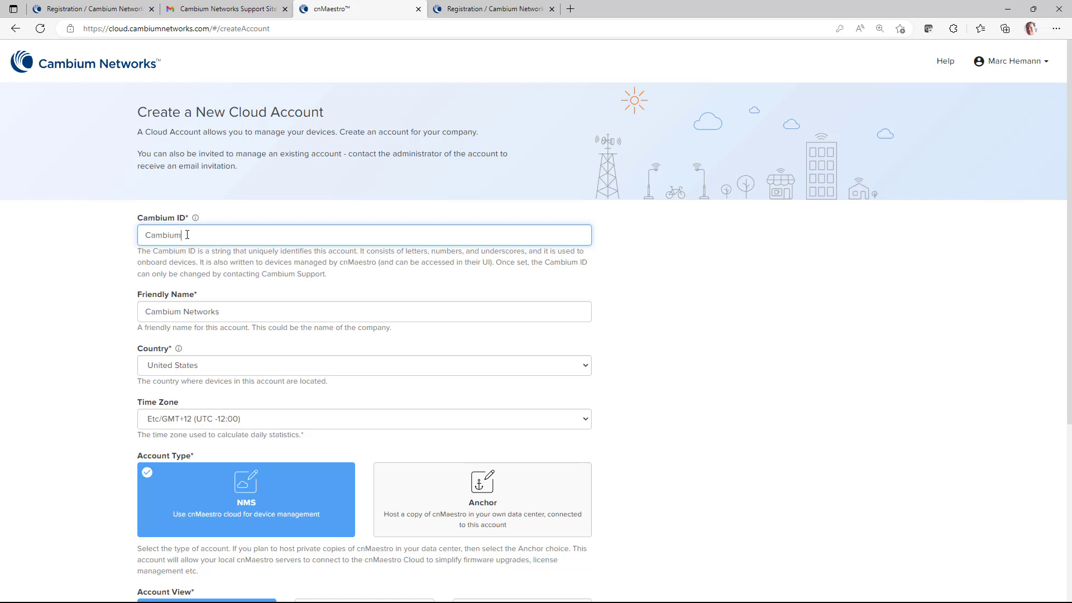
text(2023_ID)
key(Tab)
key(Tab)
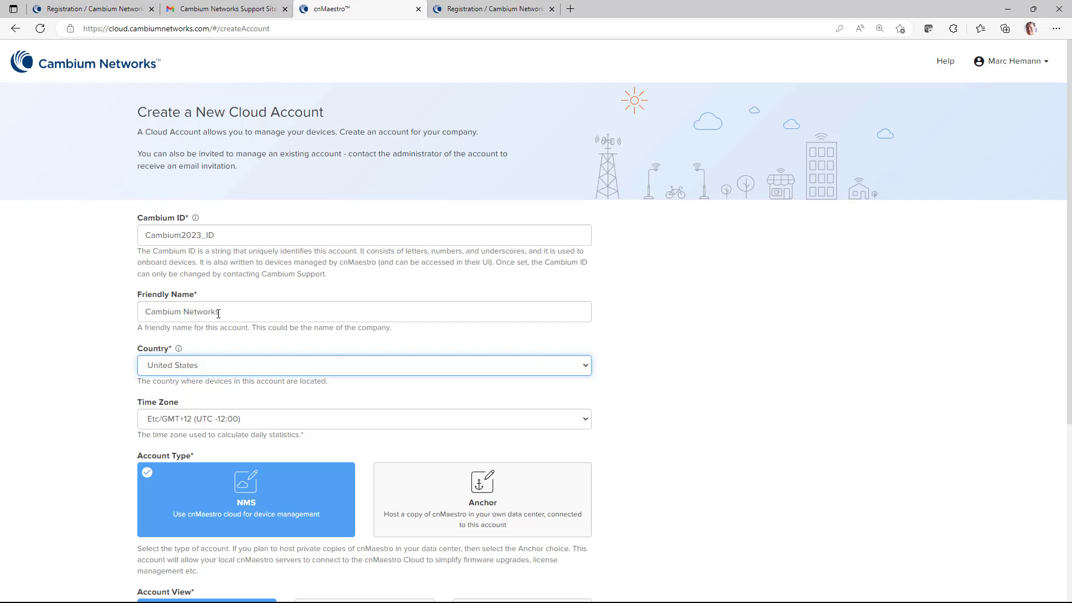
click(218, 365)
key(Escape)
click(207, 426)
scroll(250, 279, down, 10)
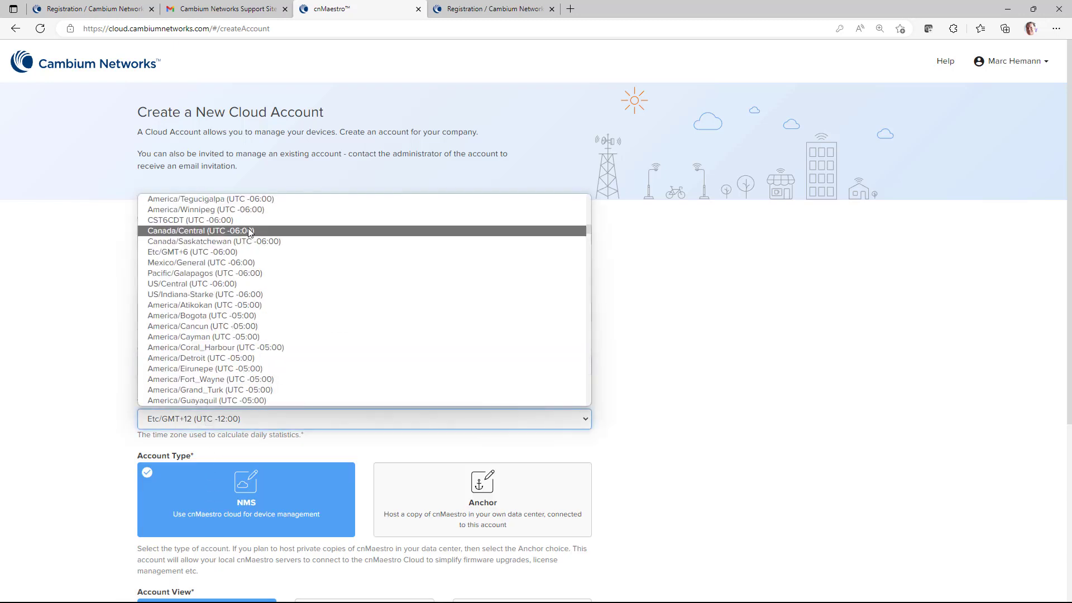
click(250, 233)
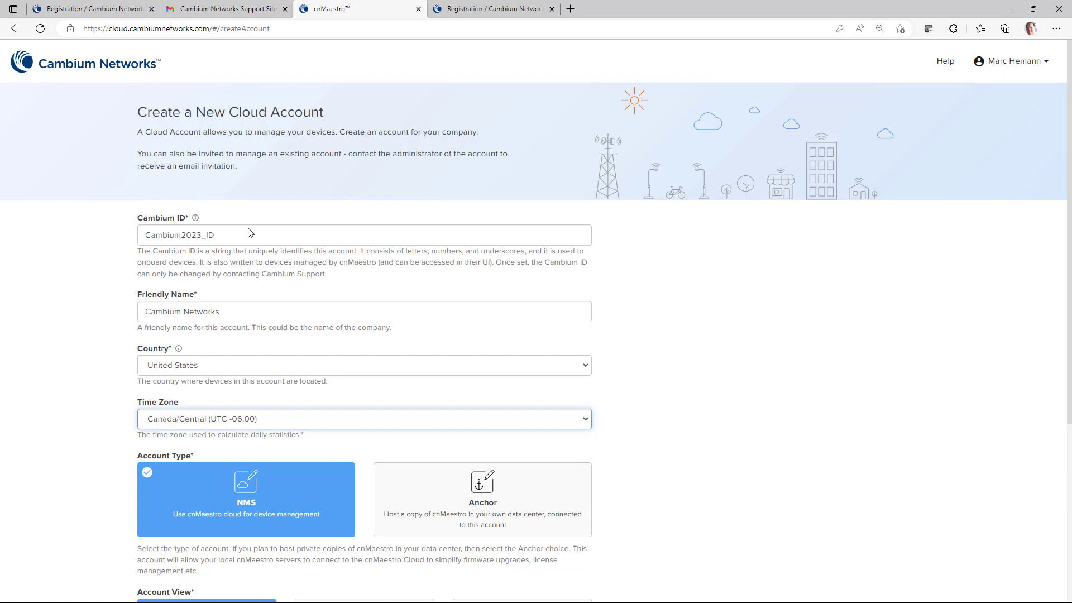
scroll(301, 444, down, 1)
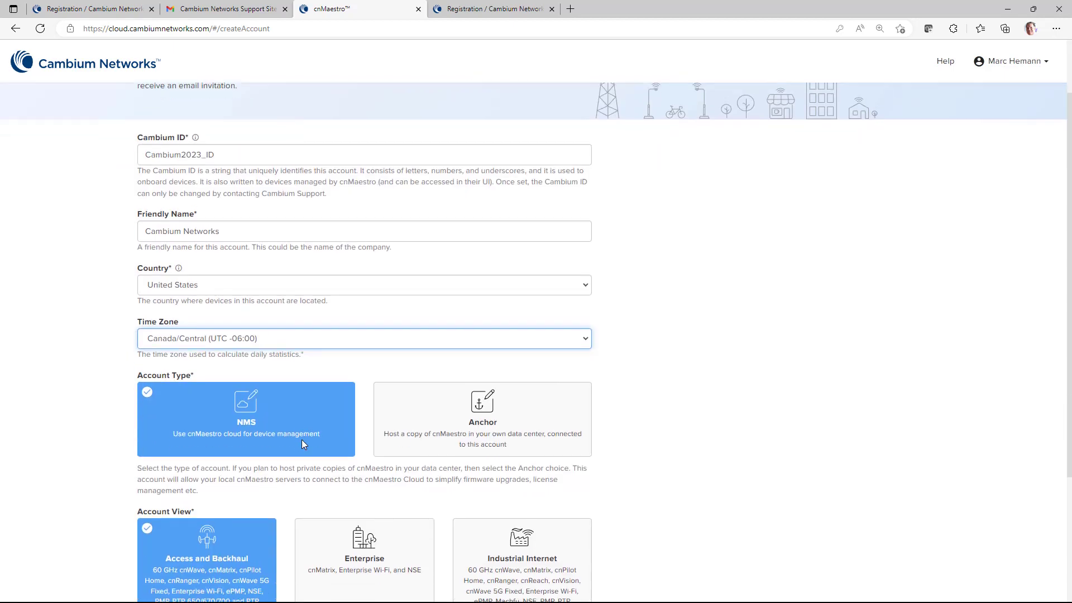
scroll(302, 444, down, 3)
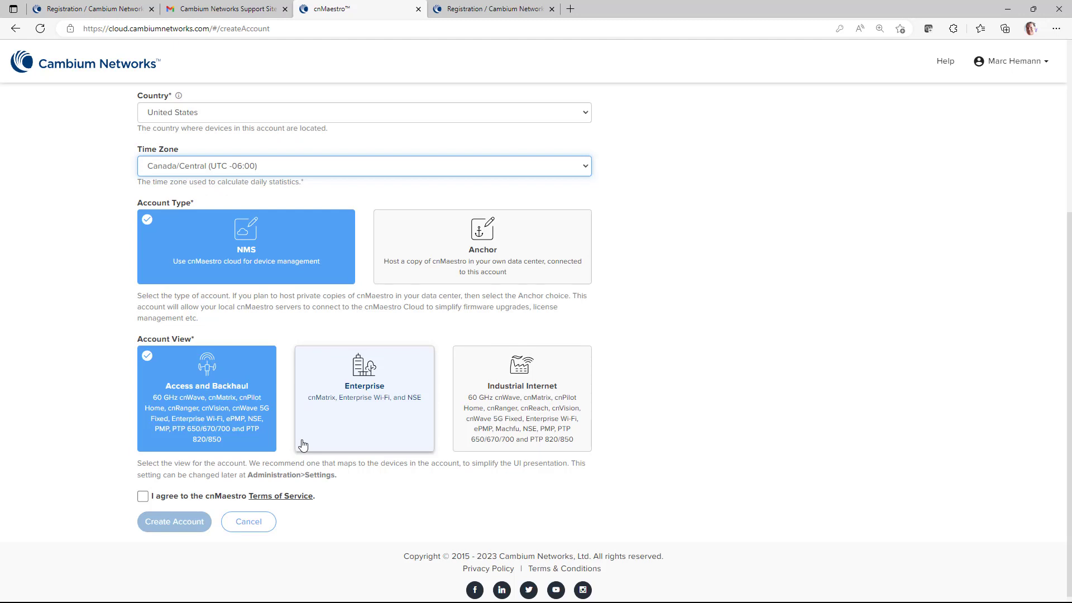
Make the account an Anchor type with the pasted onboarding key, accept the Terms, and create it.
click(464, 245)
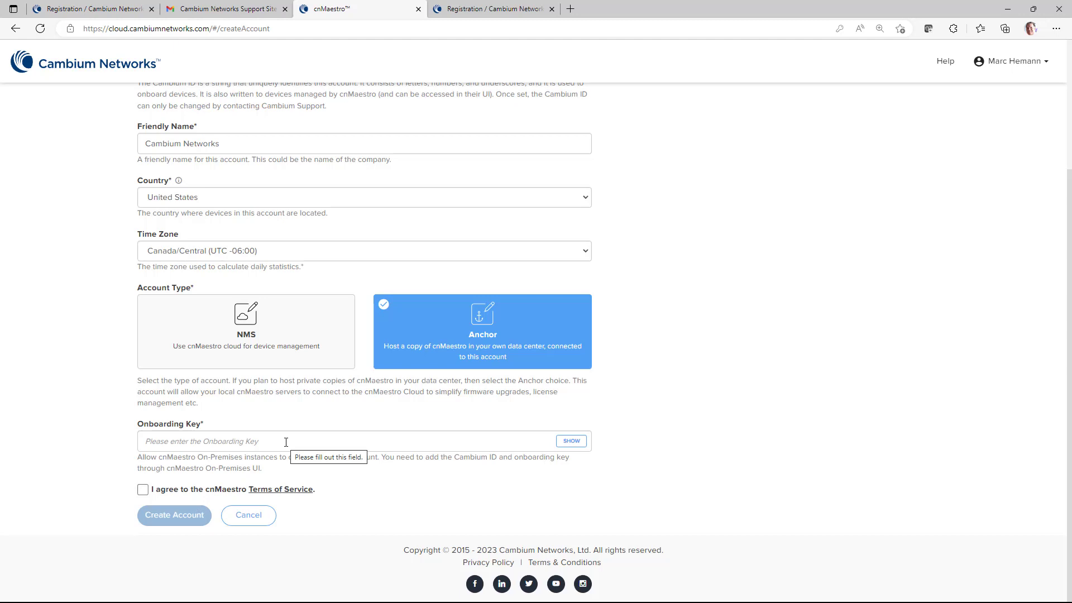
key(ctrl+v)
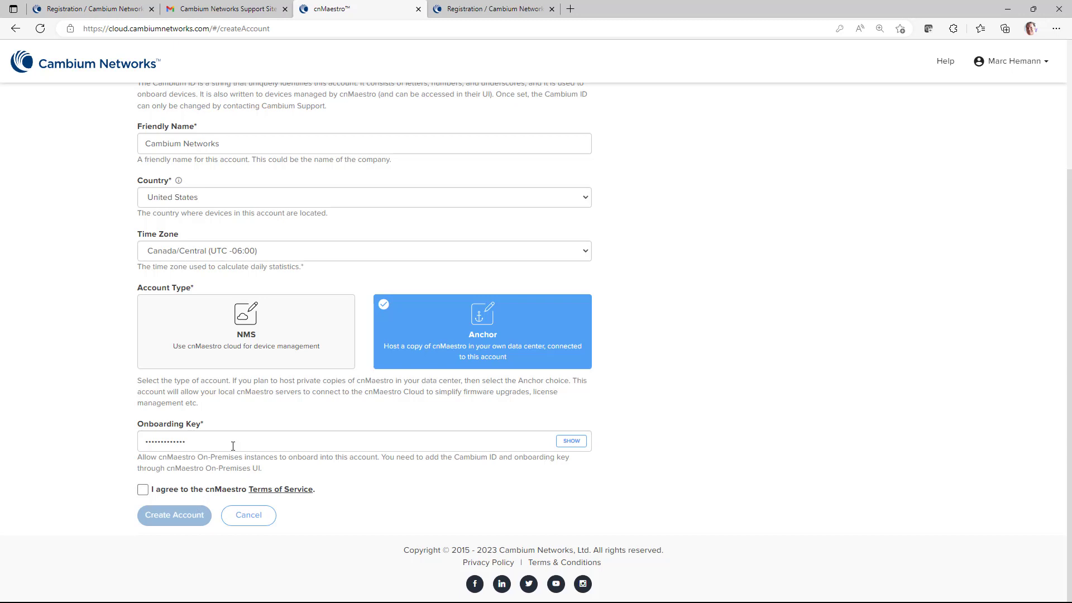
click(143, 491)
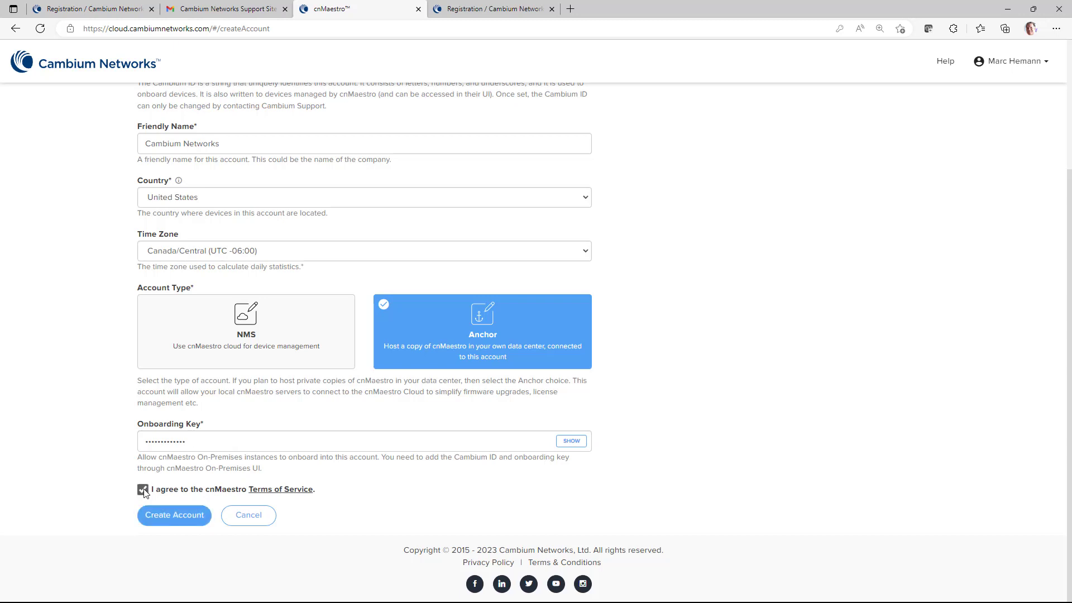
click(170, 521)
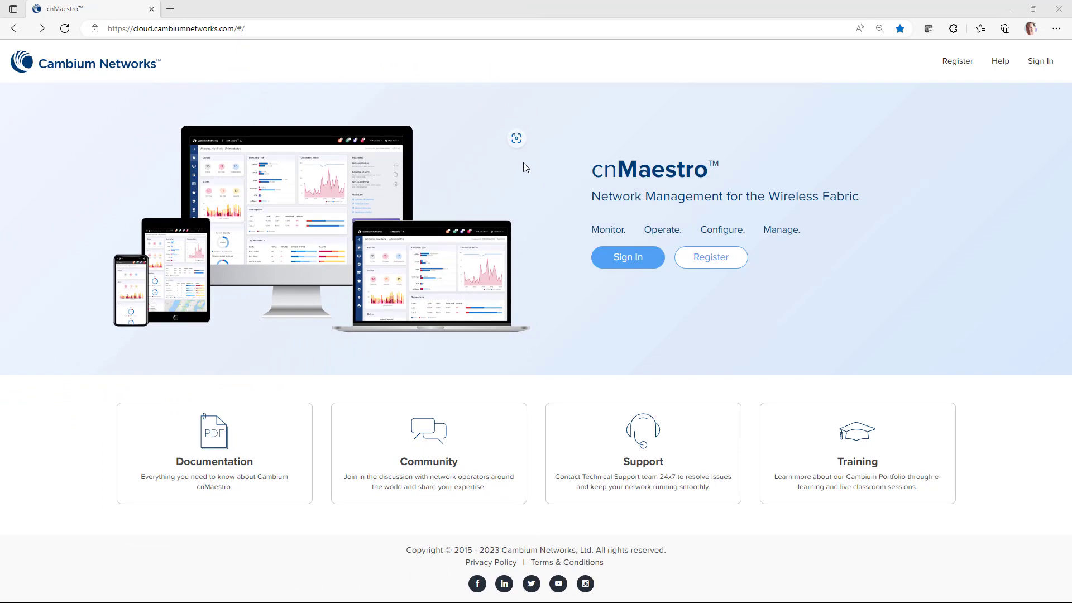
Sign in to cnMaestro and enter the TRAINING_ANCHOR cloud account.
click(617, 259)
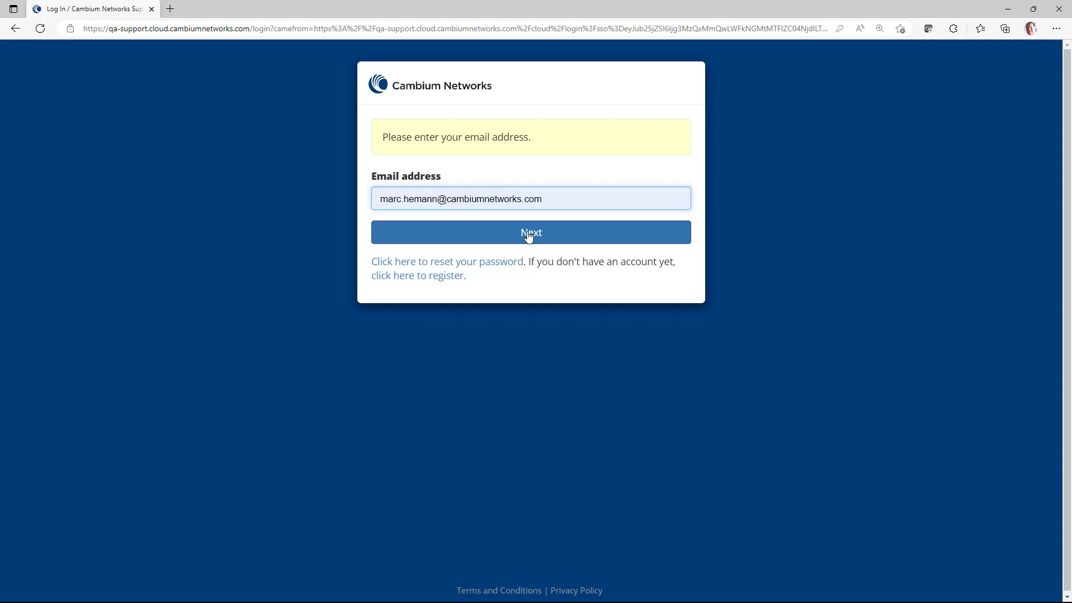
click(529, 234)
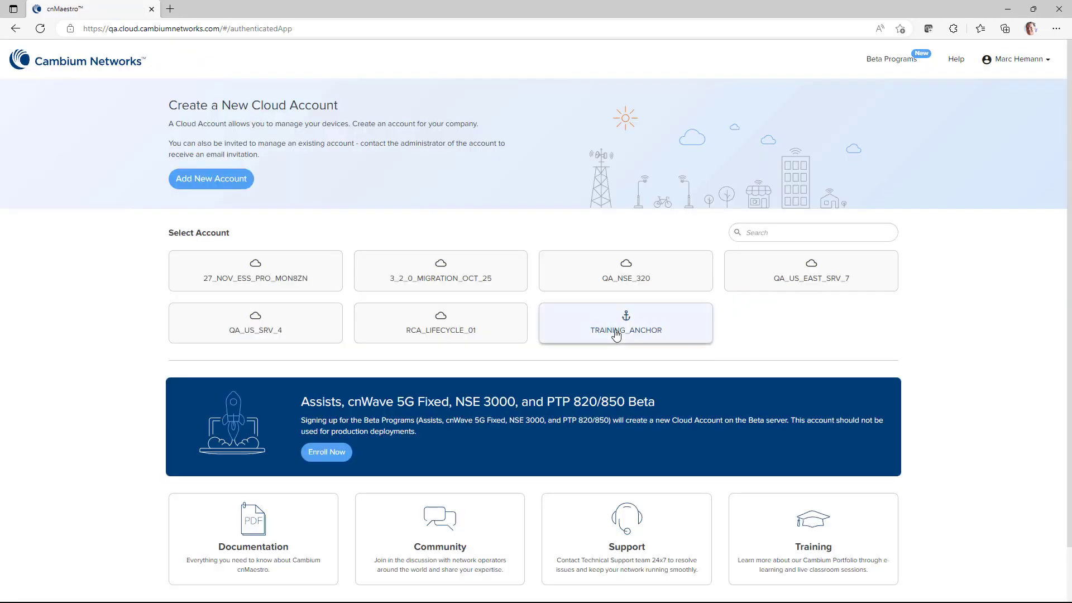
click(596, 333)
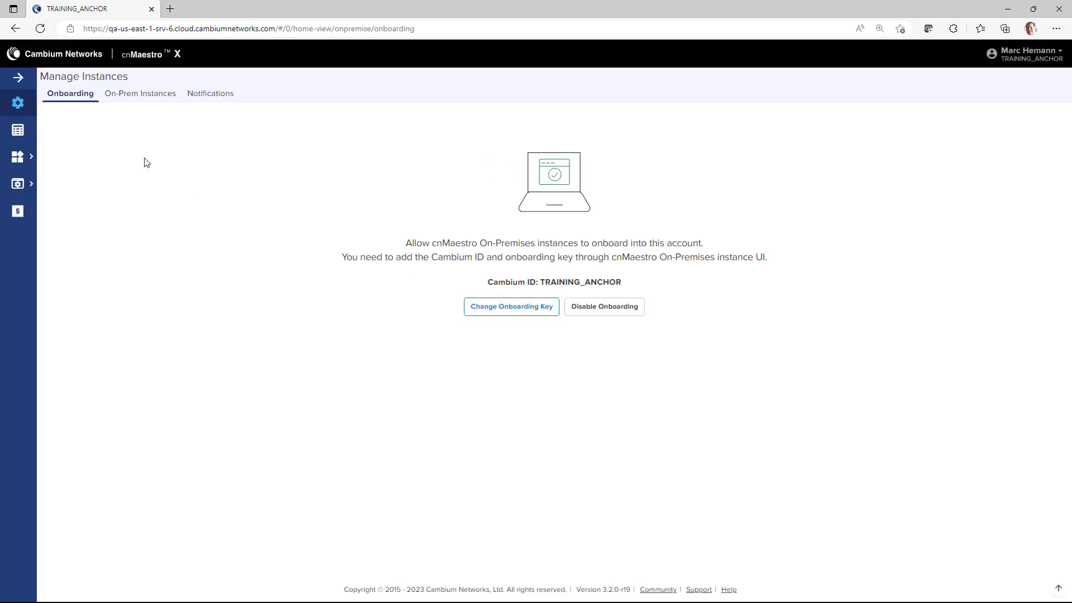
Expand the sidebar and list the two onboarded On-Prem Instances.
click(19, 79)
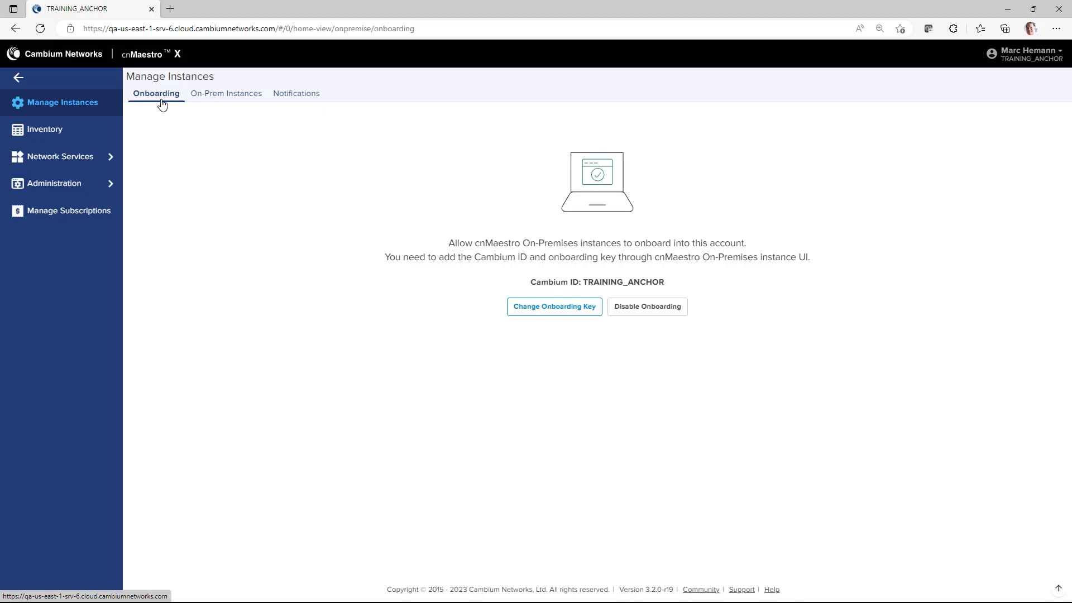
click(230, 97)
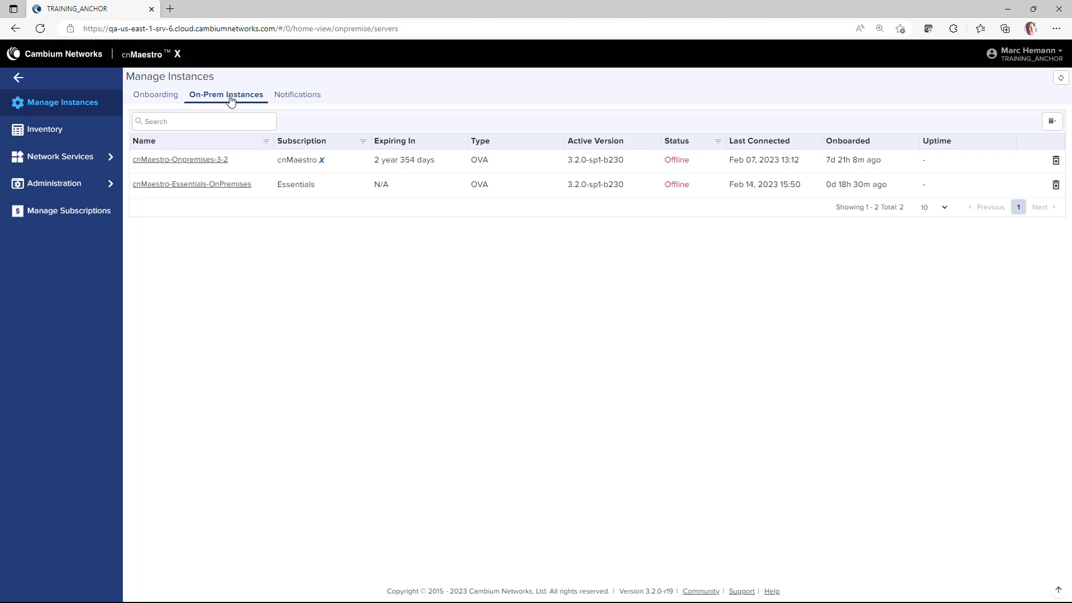
Show the Notifications tab listing the on-premises instances' cloud-sync and onboarding alerts.
click(290, 98)
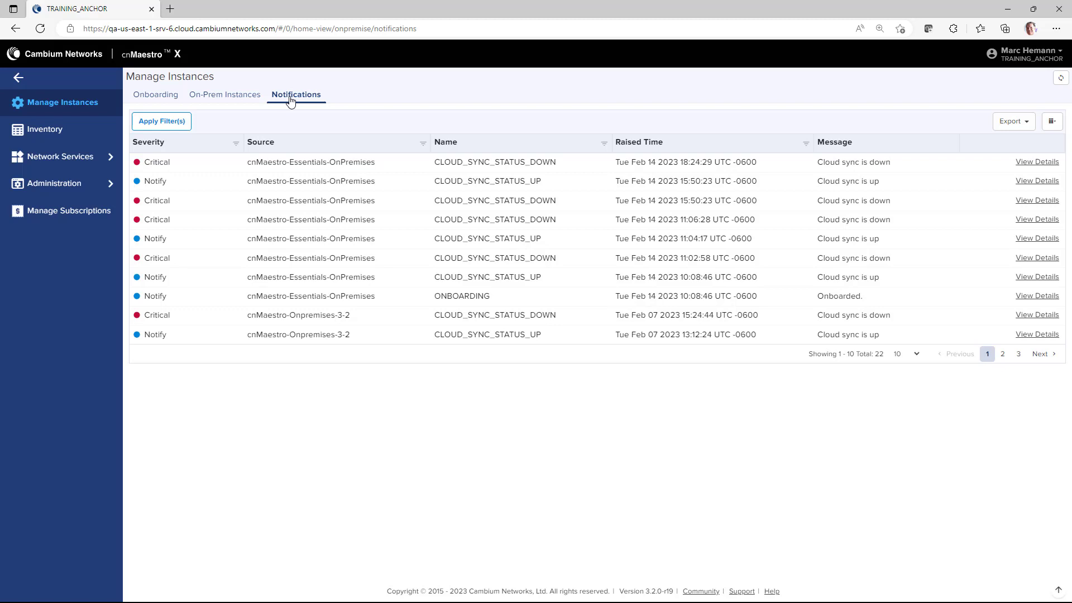
Review the latest Critical cloud-sync-down event's details, then go to the device Inventory.
click(1035, 164)
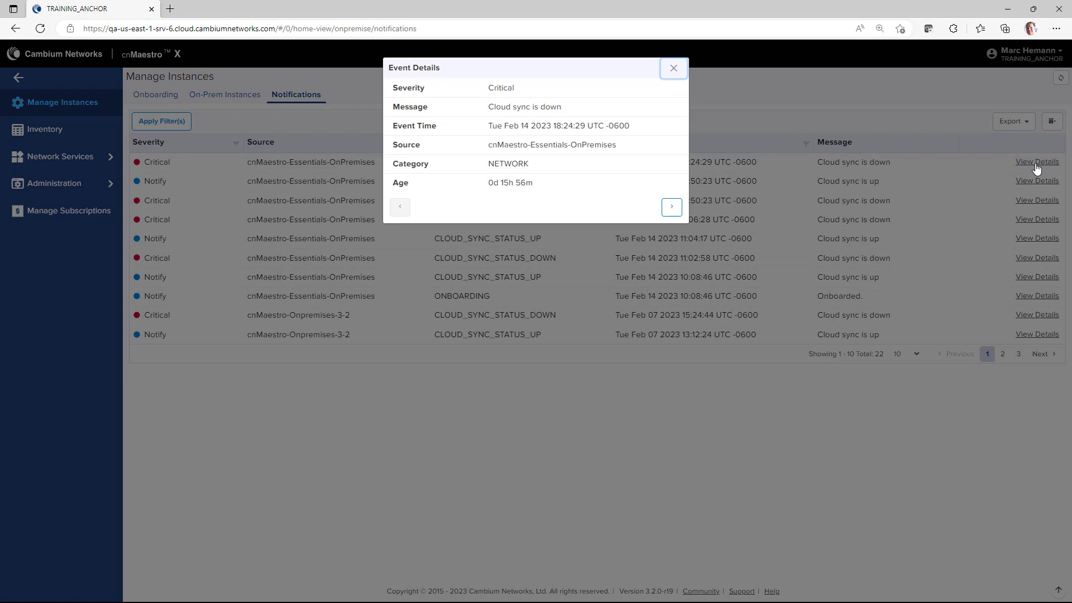
click(672, 68)
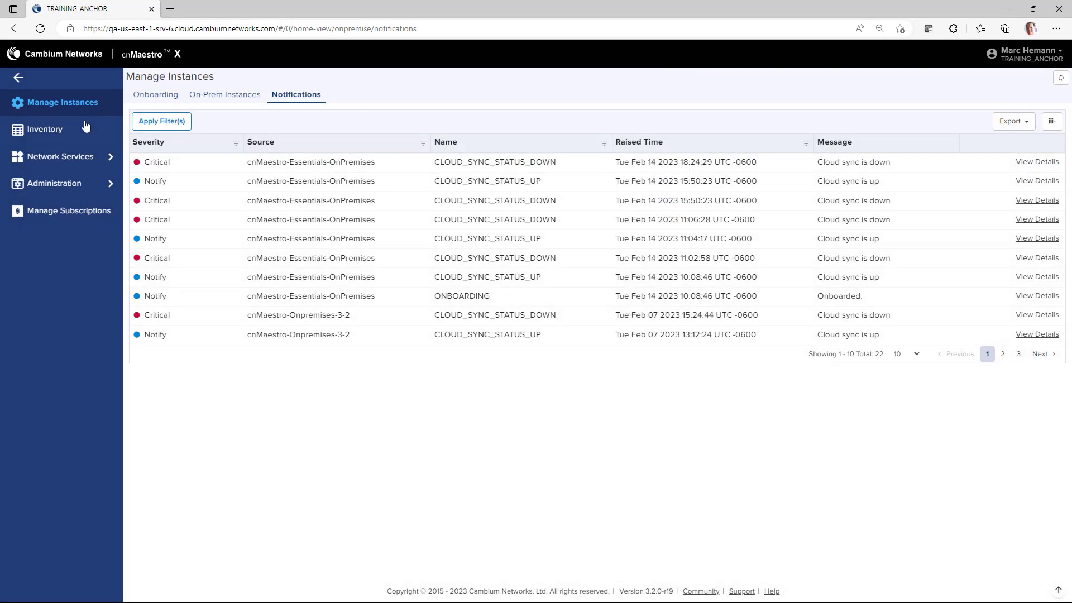
click(49, 130)
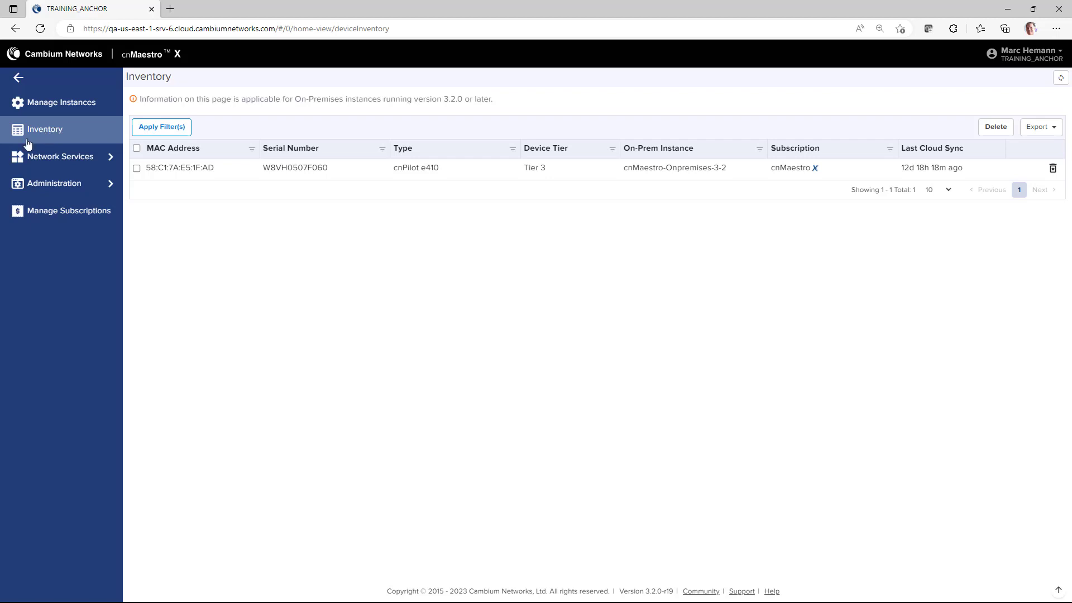
Browse Network Services' CBRS and Organization pages, ending on the empty History tab, and expand Administration.
click(48, 159)
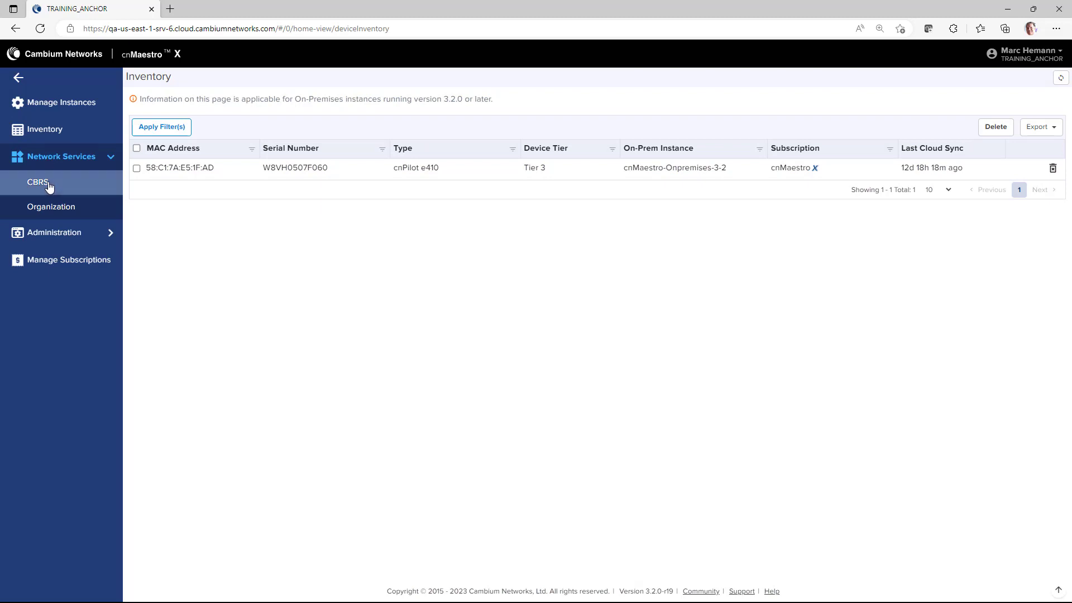
click(49, 187)
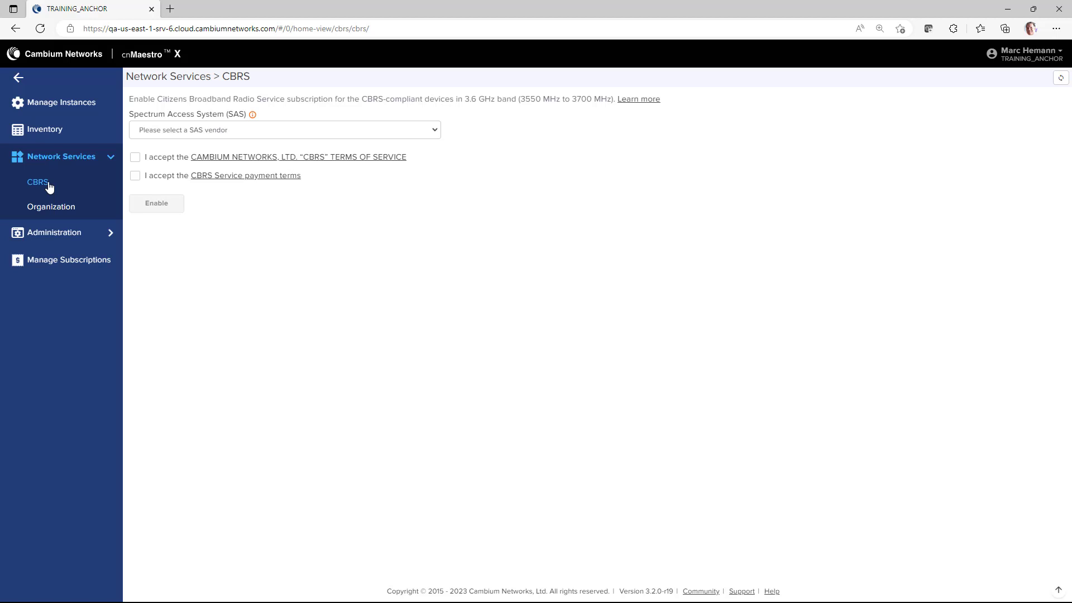
click(50, 209)
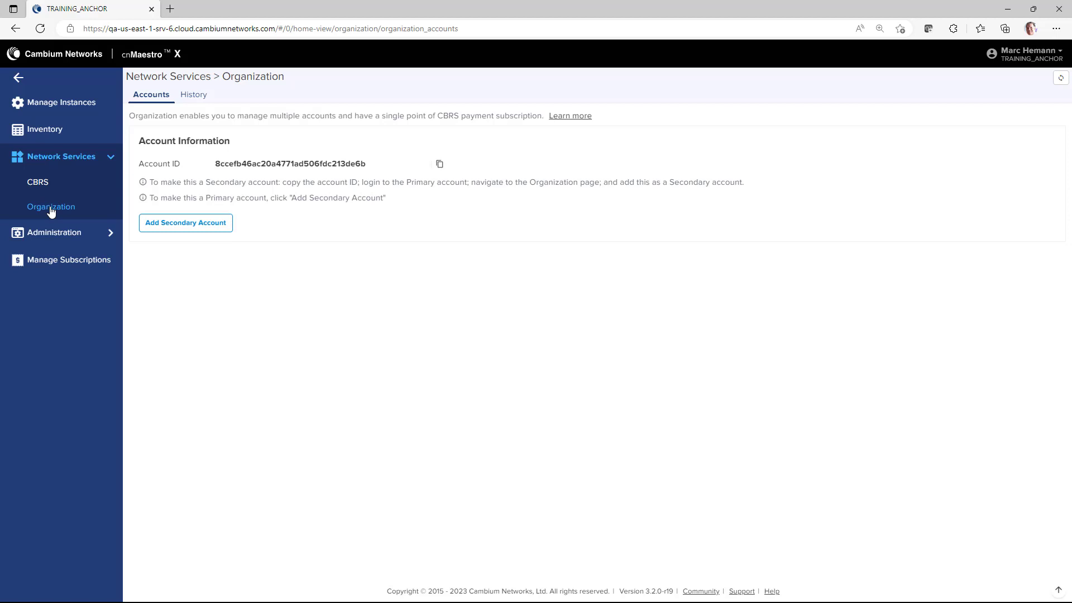
click(195, 97)
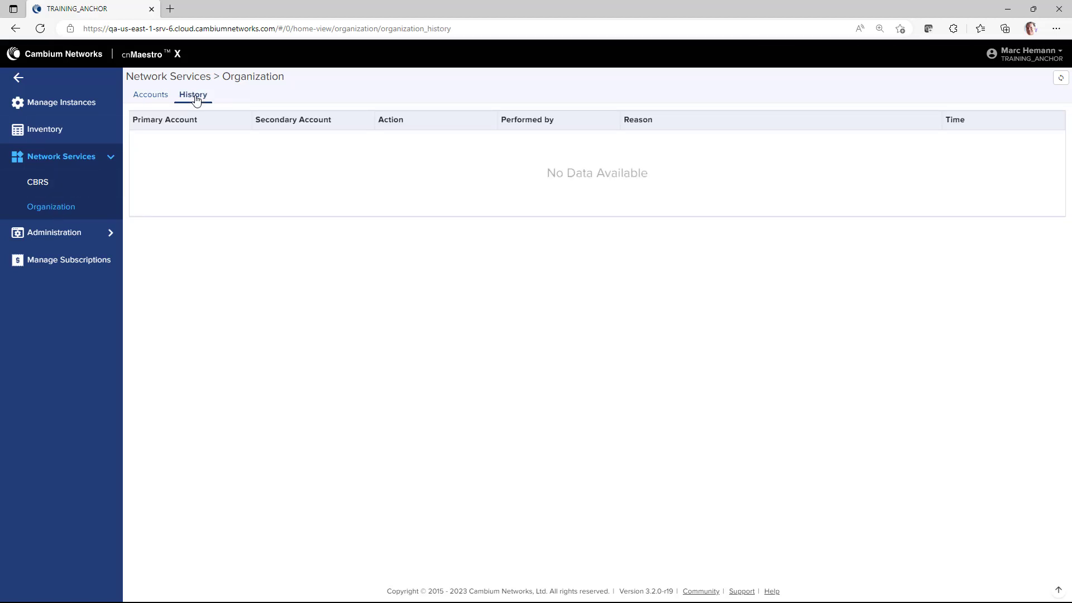
click(74, 234)
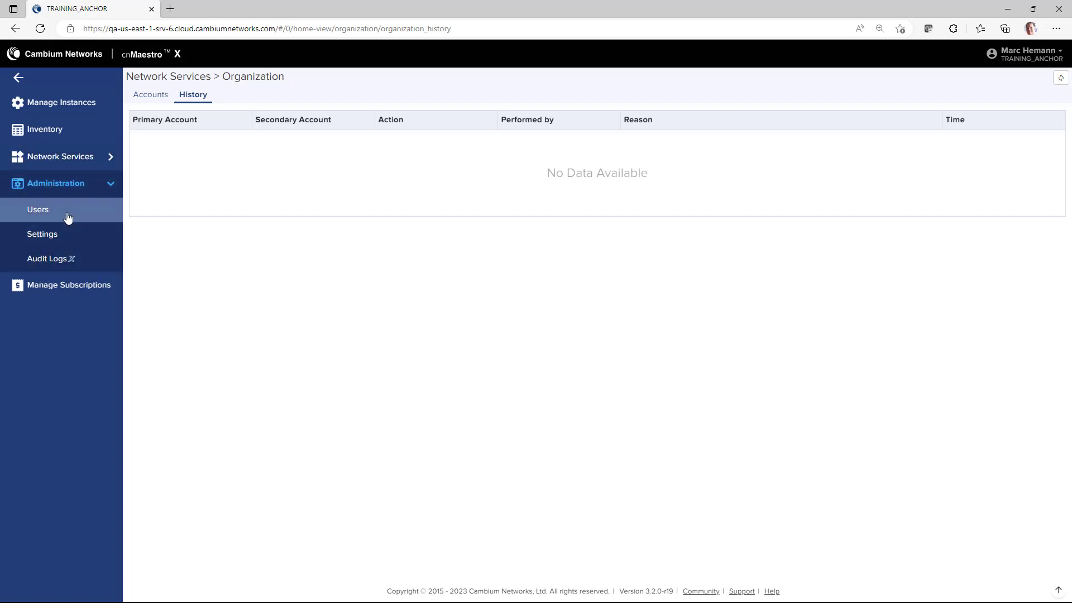
Browse Administration's Users list, Session Management tab and time zone Settings, finishing on Audit Logs.
click(68, 218)
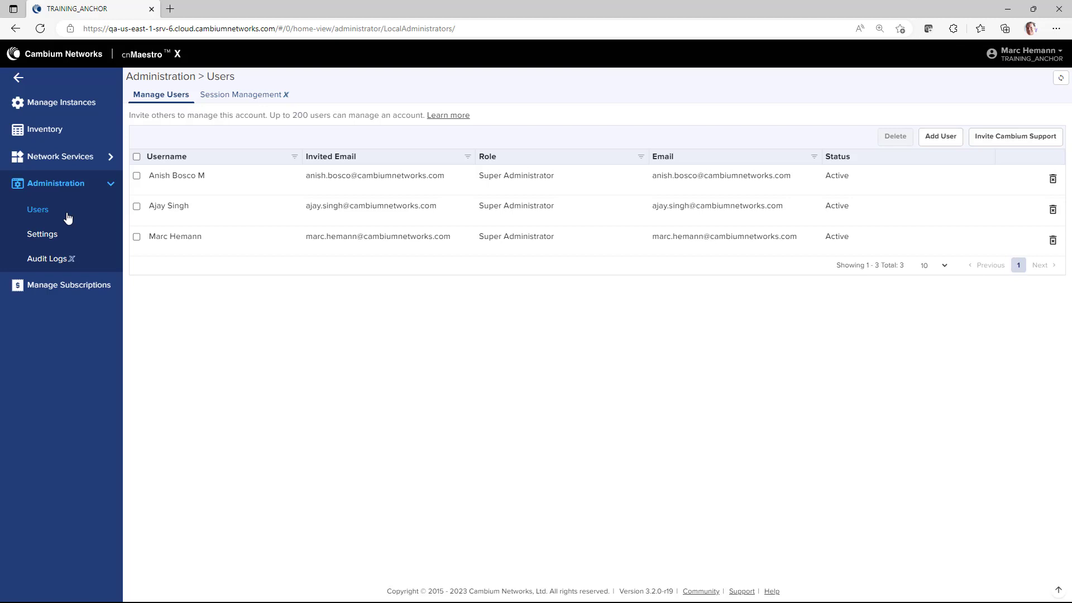
click(254, 99)
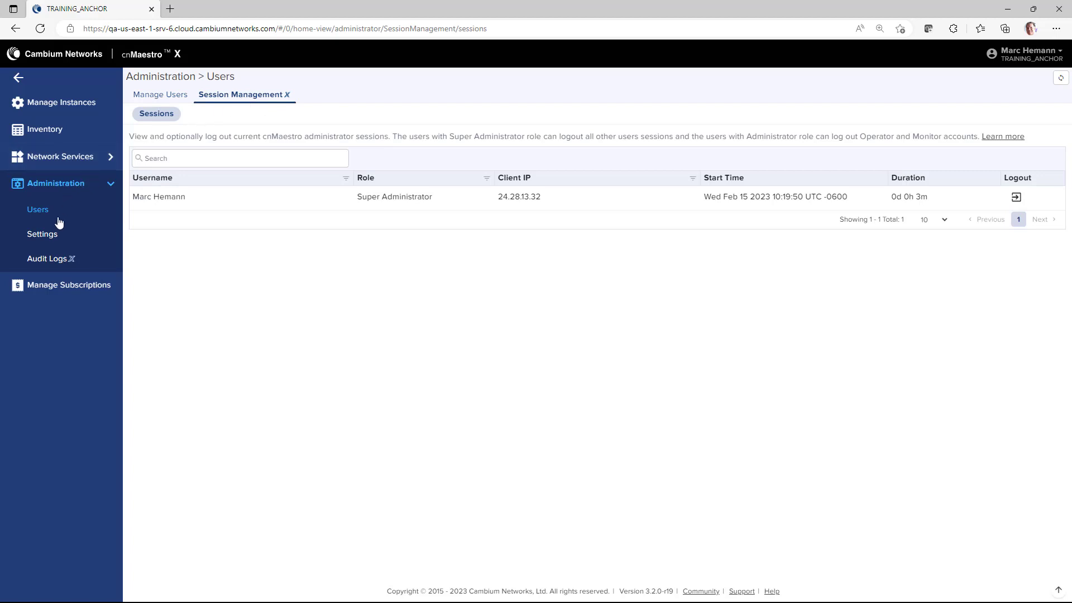
click(58, 239)
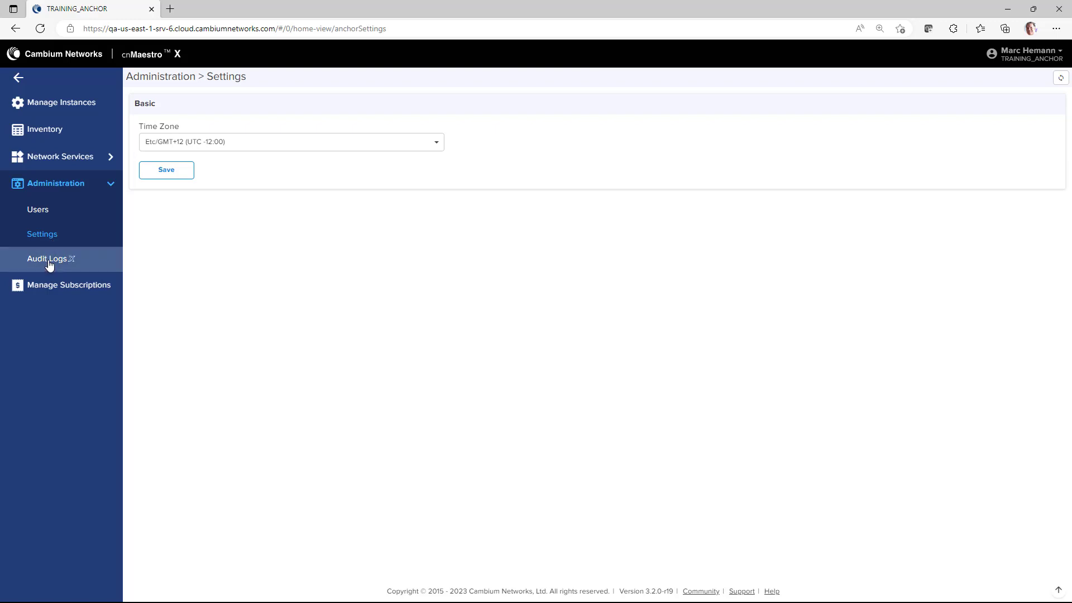
click(50, 260)
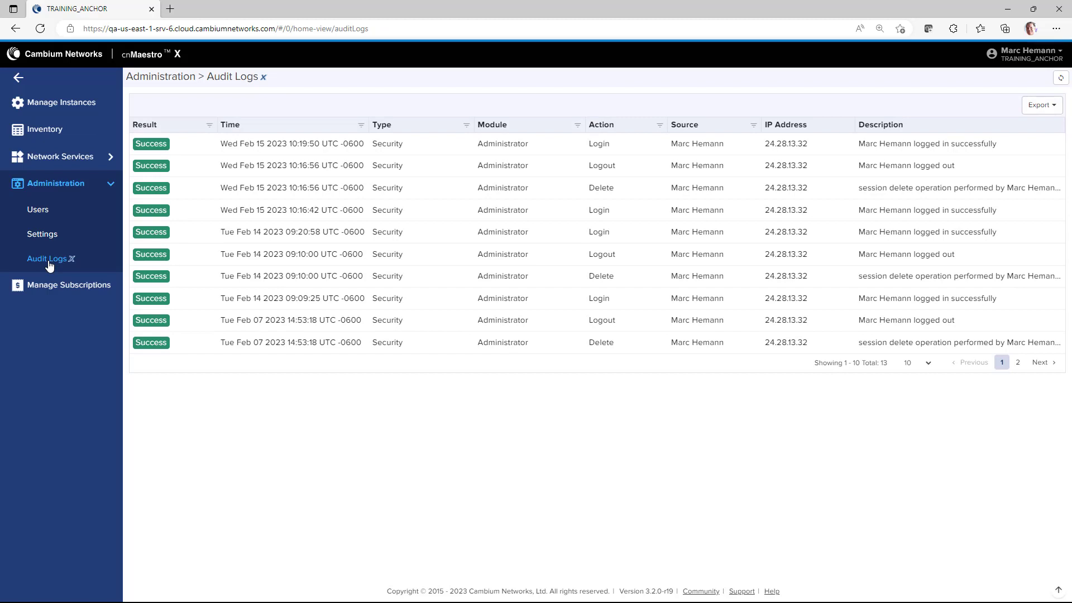
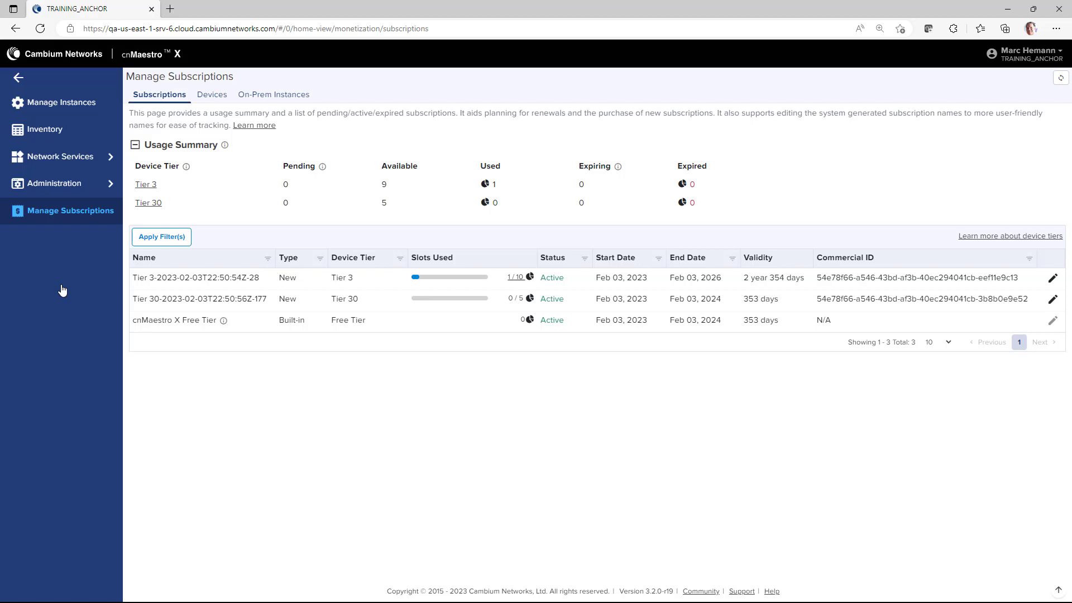
Check which device uses a Tier 3 slot, then view the on-prem instance slot allocations.
click(211, 96)
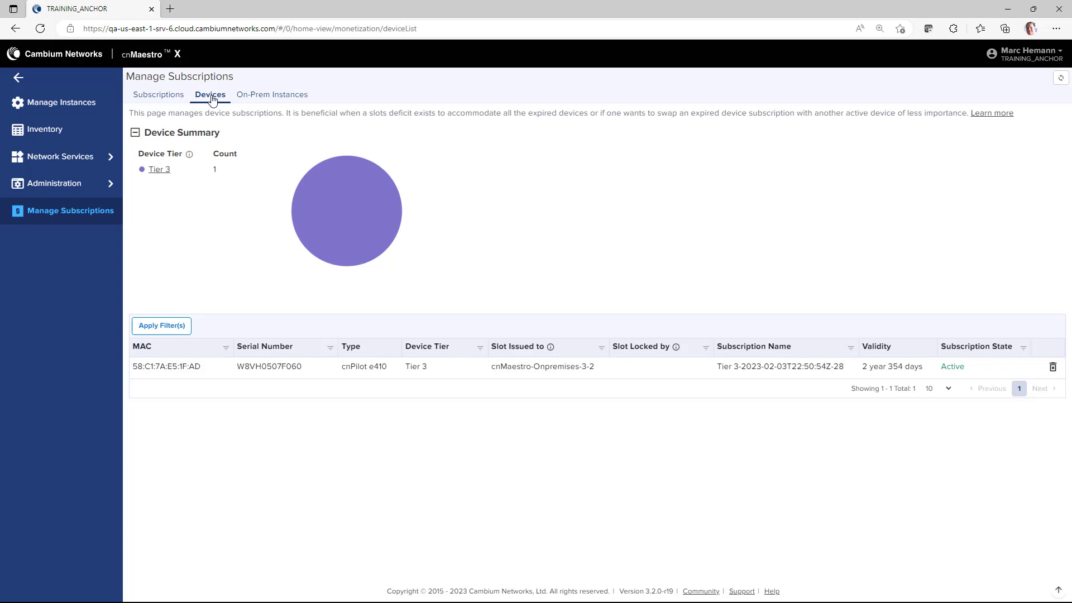
click(272, 97)
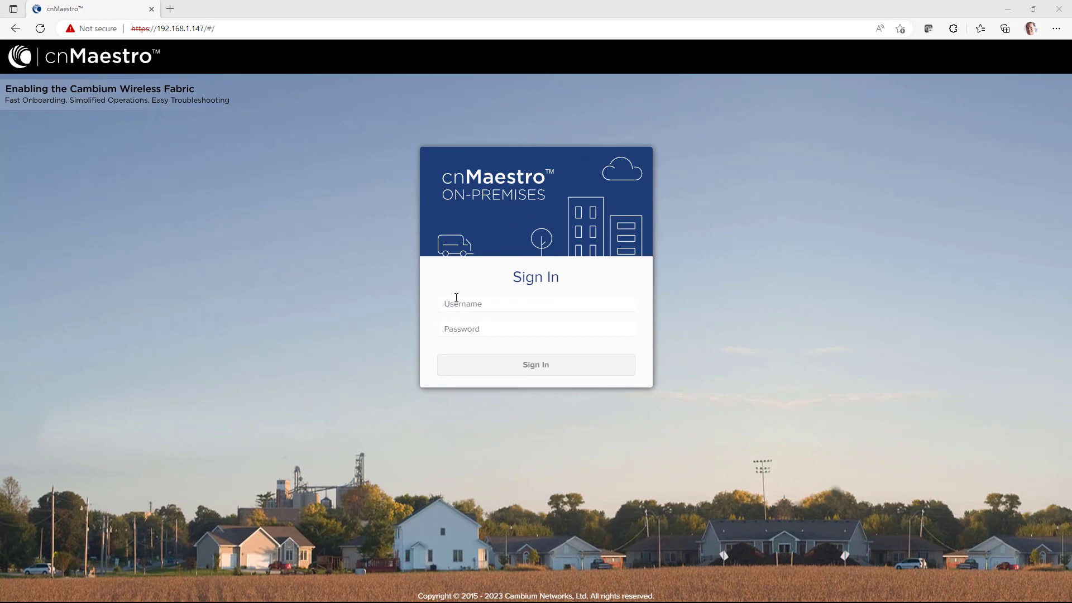
Sign in to cnMaestro On-Premises with the admin username.
click(455, 303)
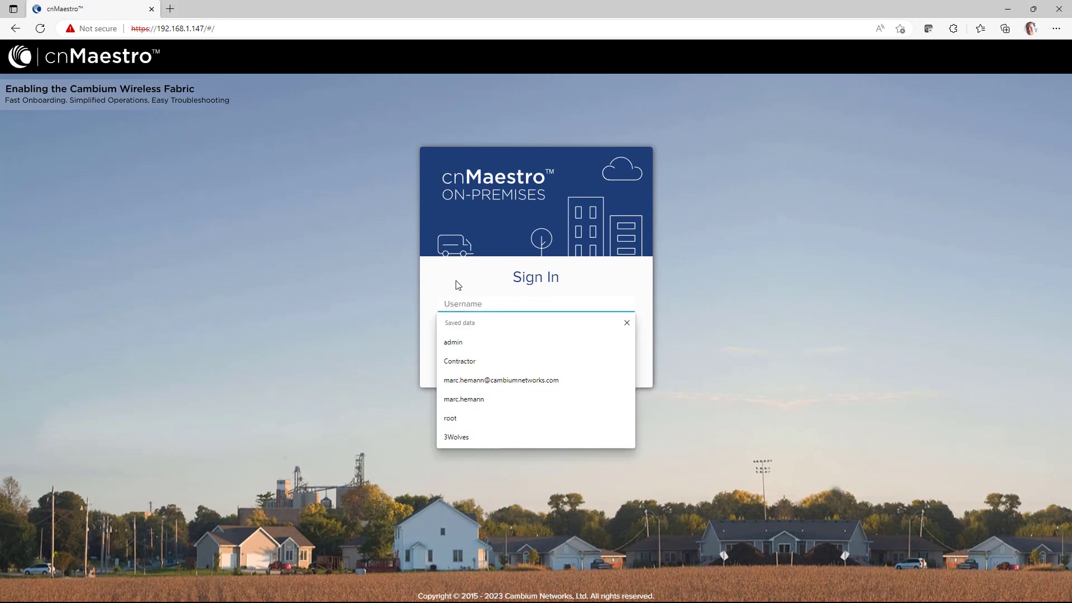
key(Tab)
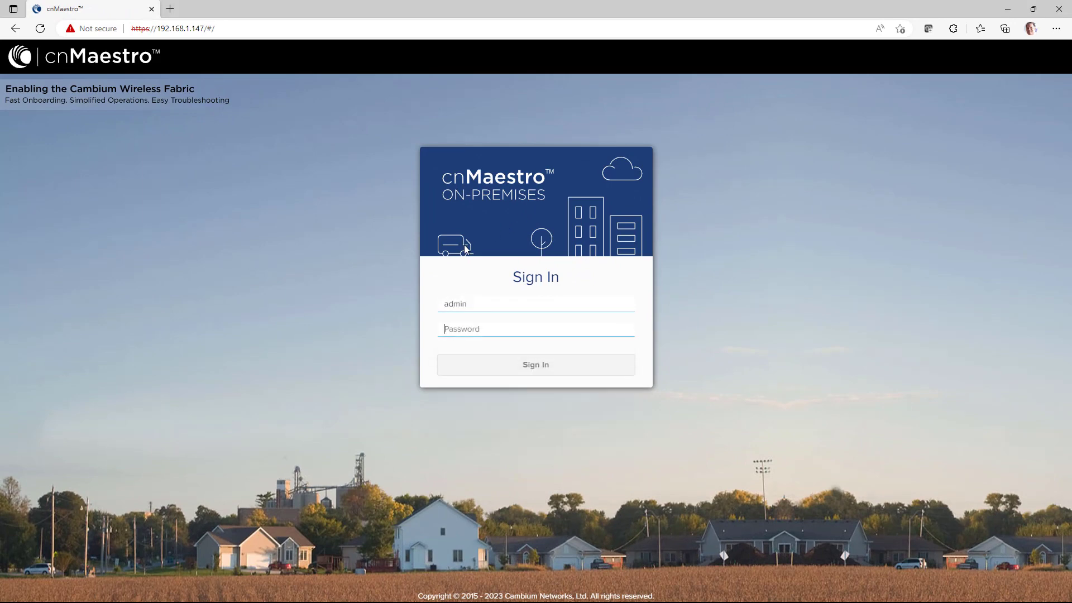
key(Return)
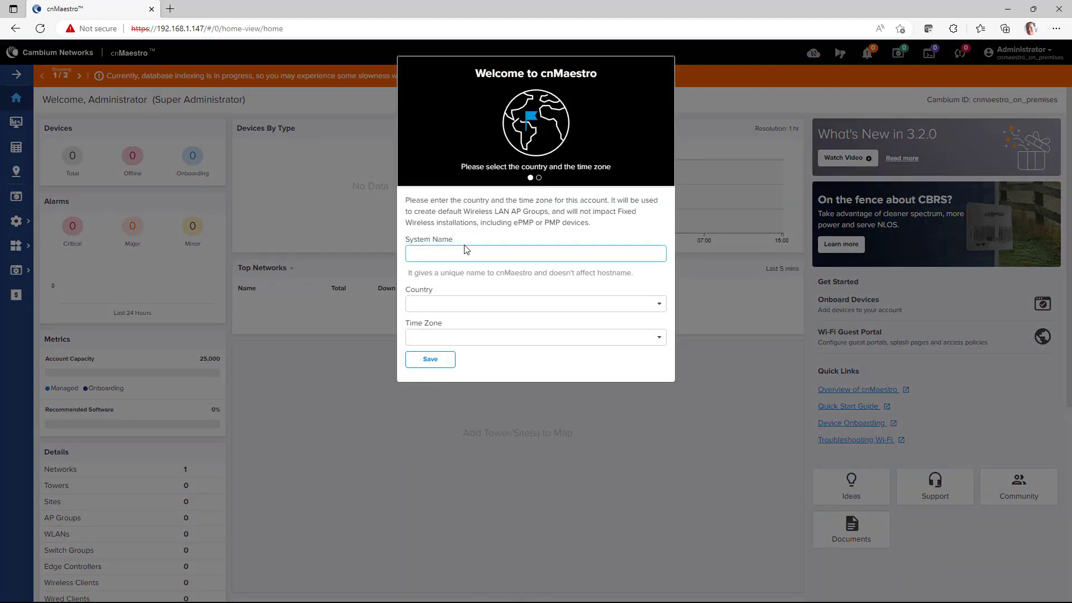
Enter system name Demo-cnMaestro-OnPrem320, country United States and time zone America/Chicago.
text(Demo-cnMaestro-OnPrem320)
click(475, 303)
click(485, 412)
click(491, 337)
click(508, 446)
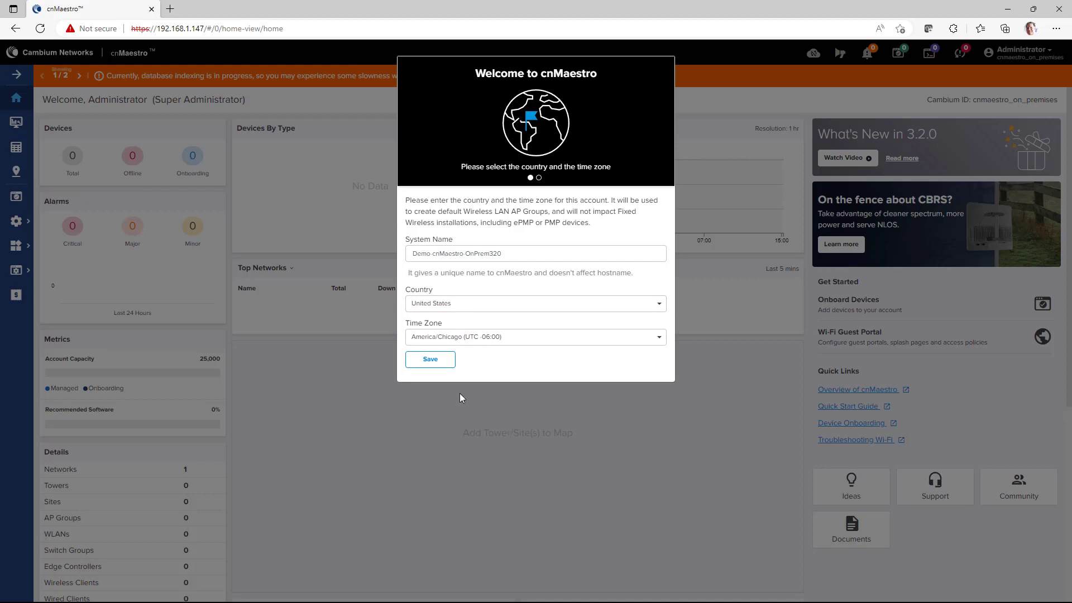
Save the welcome settings and replace the default admin password with a new one.
click(433, 361)
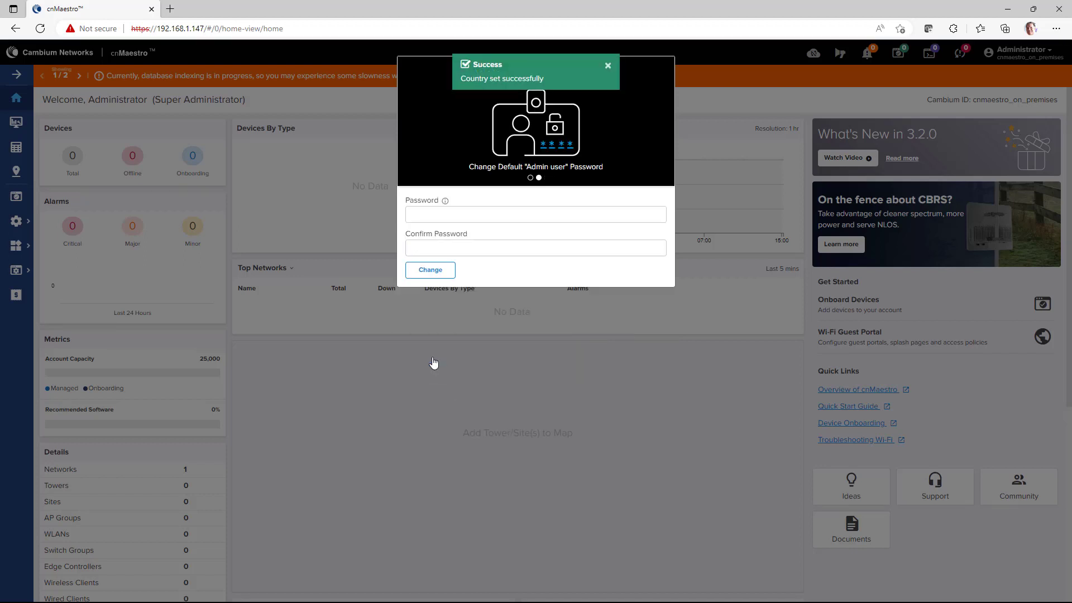
click(435, 214)
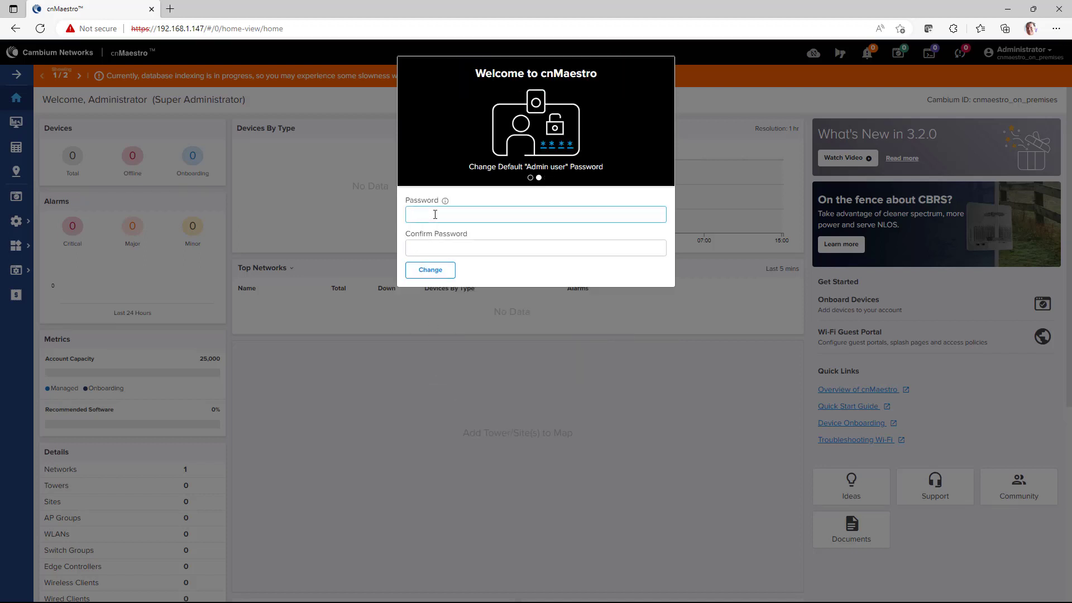
text(•••••••••)
key(Tab)
text(•••••••)
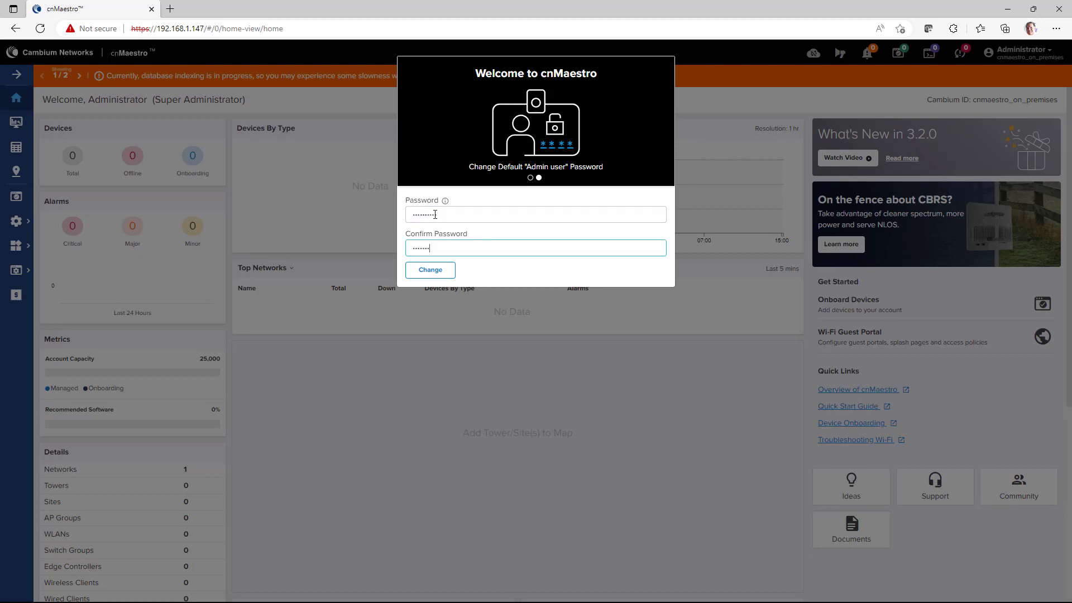
text(••)
click(430, 270)
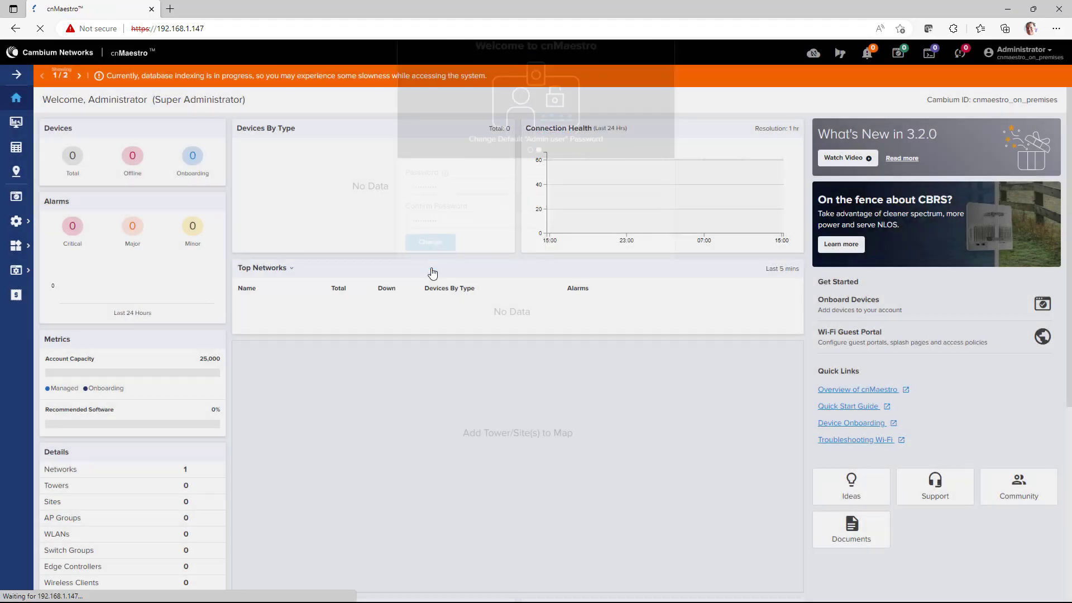
Sign back in as admin using the new password.
text(admin)
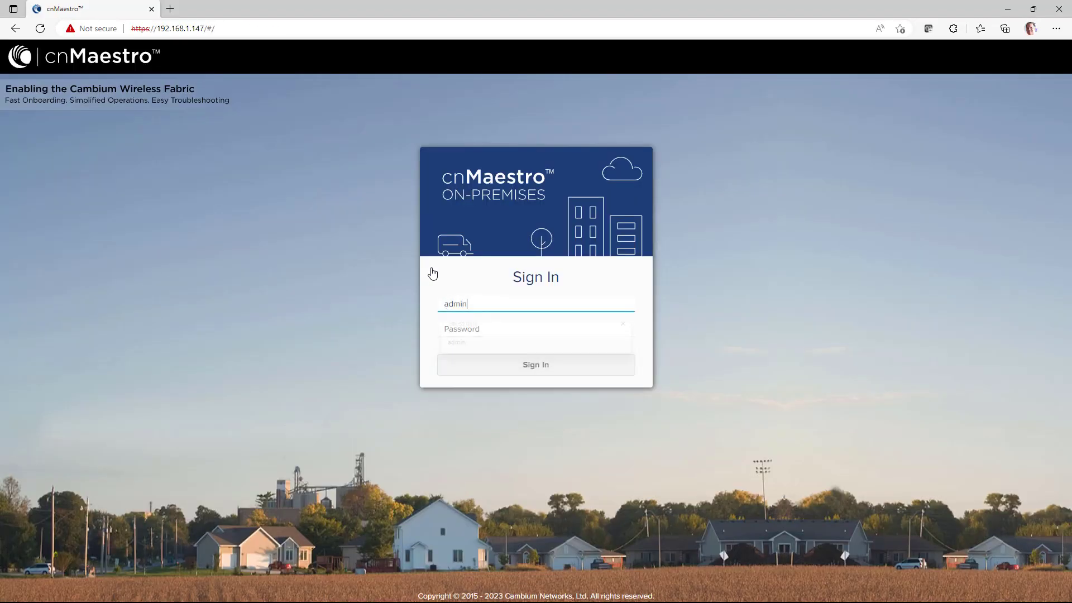
key(Tab)
text(•••••••••)
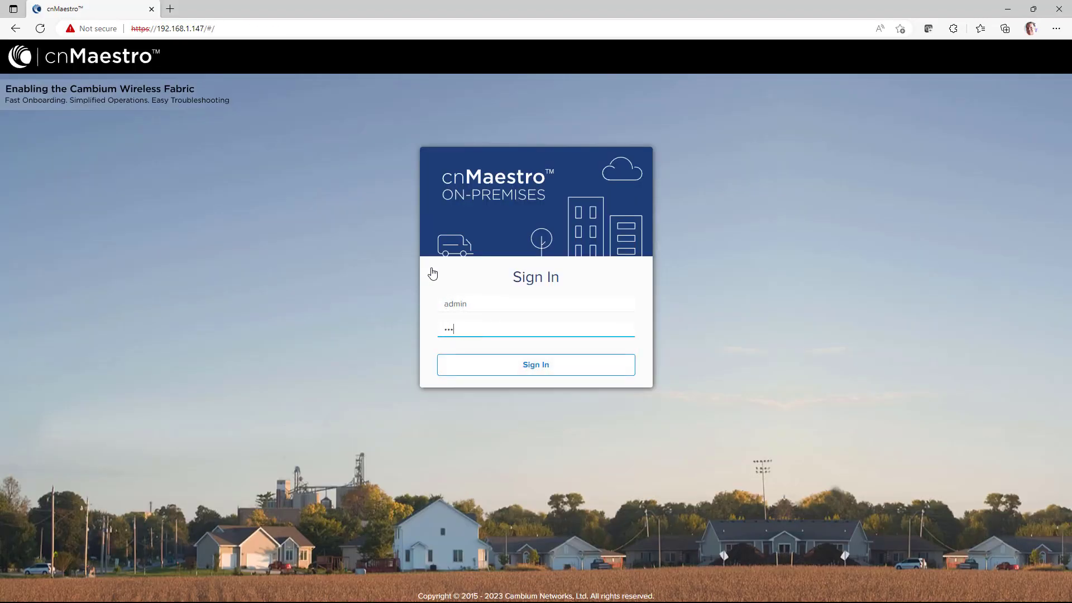
key(Return)
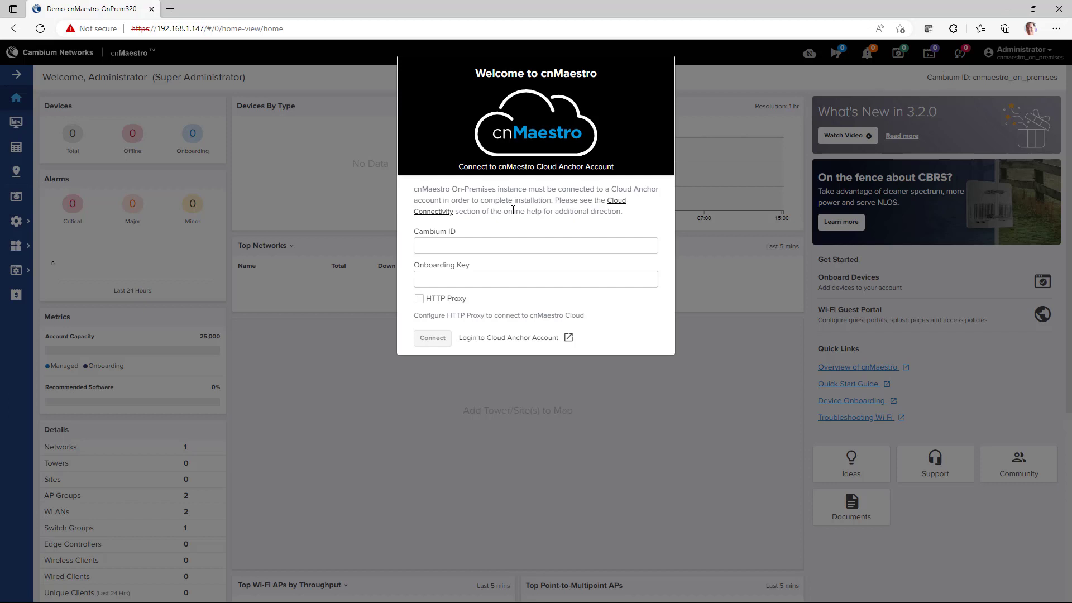
Enter the account's Cambium ID and paste the onboarding key to connect the Cloud Anchor account.
click(434, 243)
text(Training)
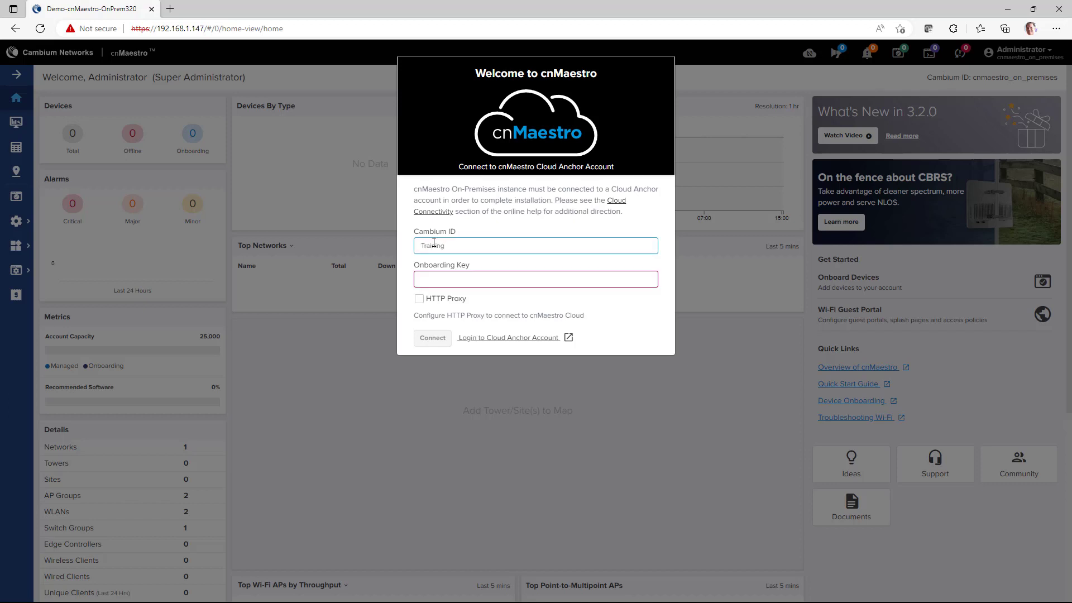
text(_Anchor)
key(Tab)
key(ctrl+v)
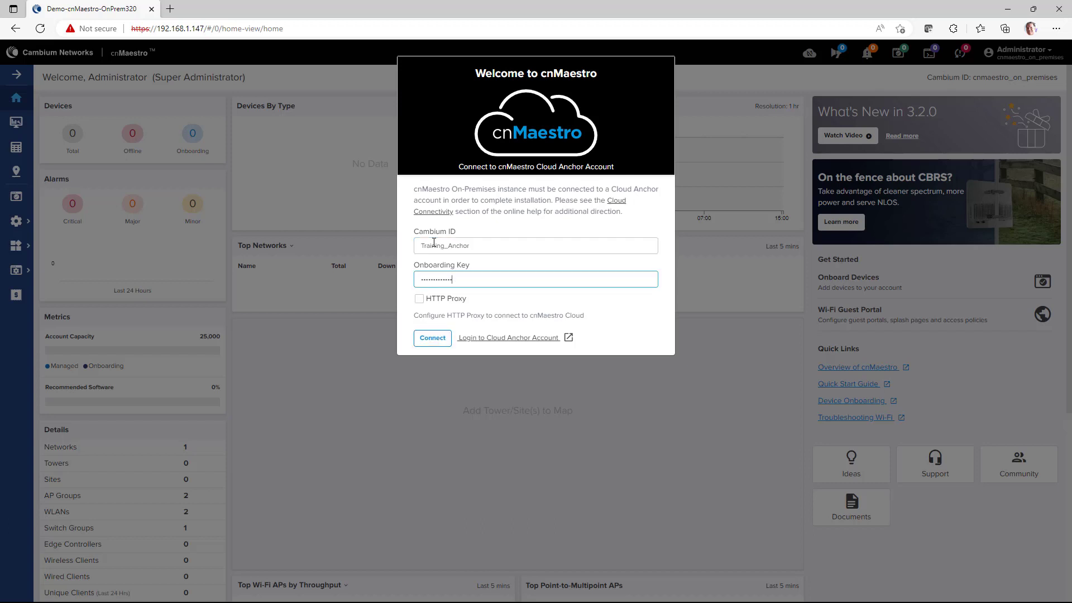
click(436, 337)
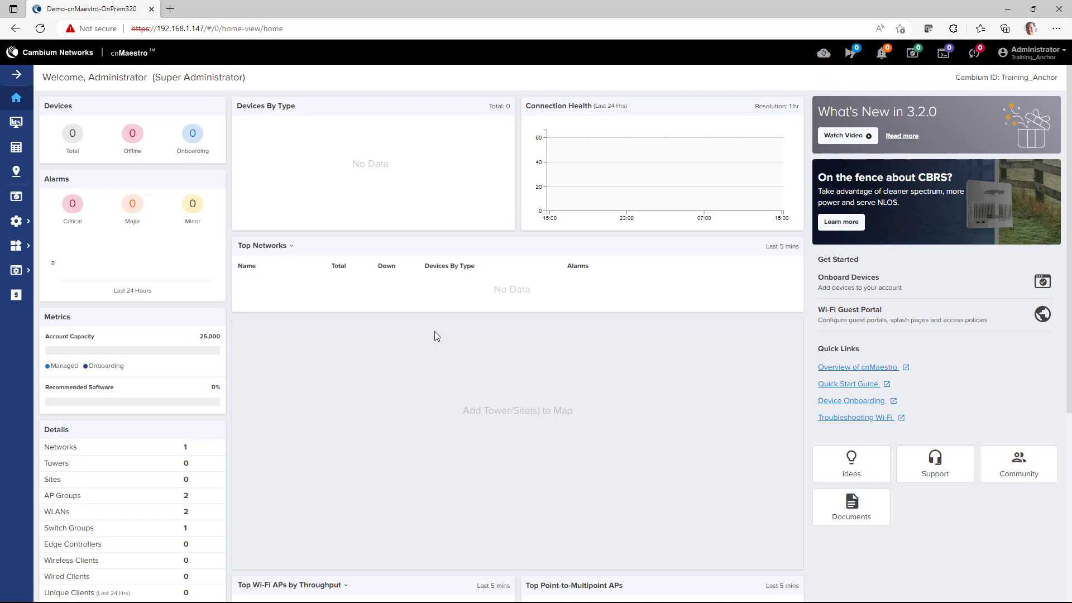
Load the qa cnMaestro cloud portal in a new tab and enter the Cloud Anchor account.
click(170, 9)
text(qa)
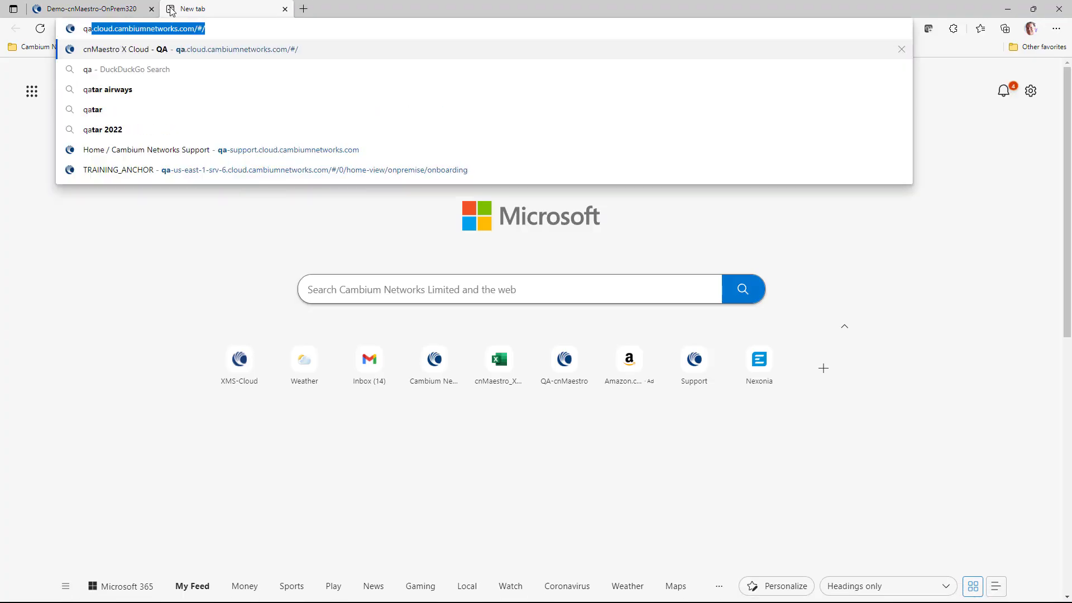
key(Return)
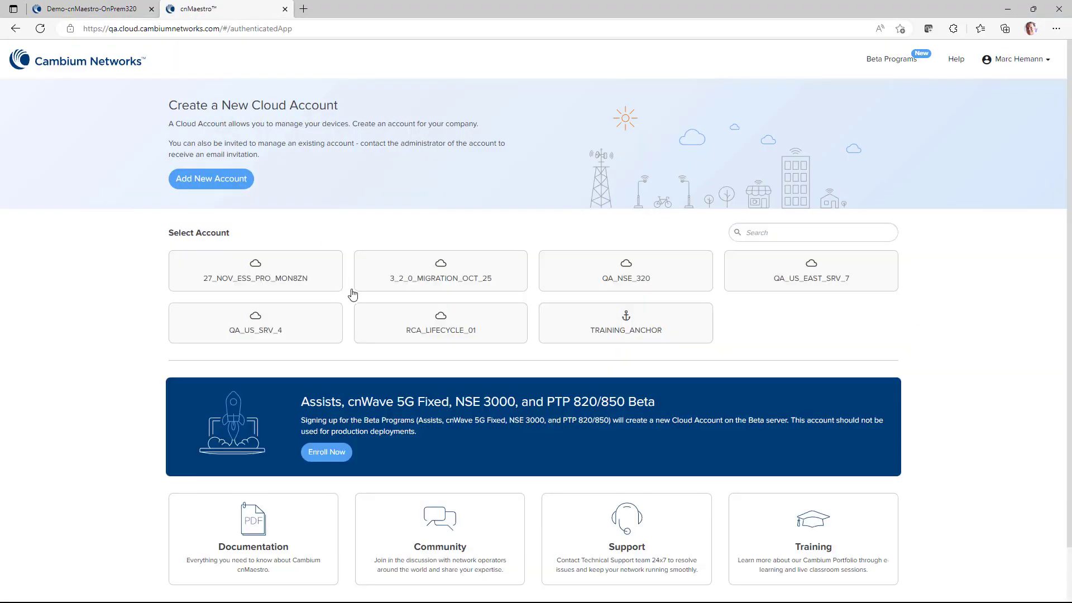
click(640, 337)
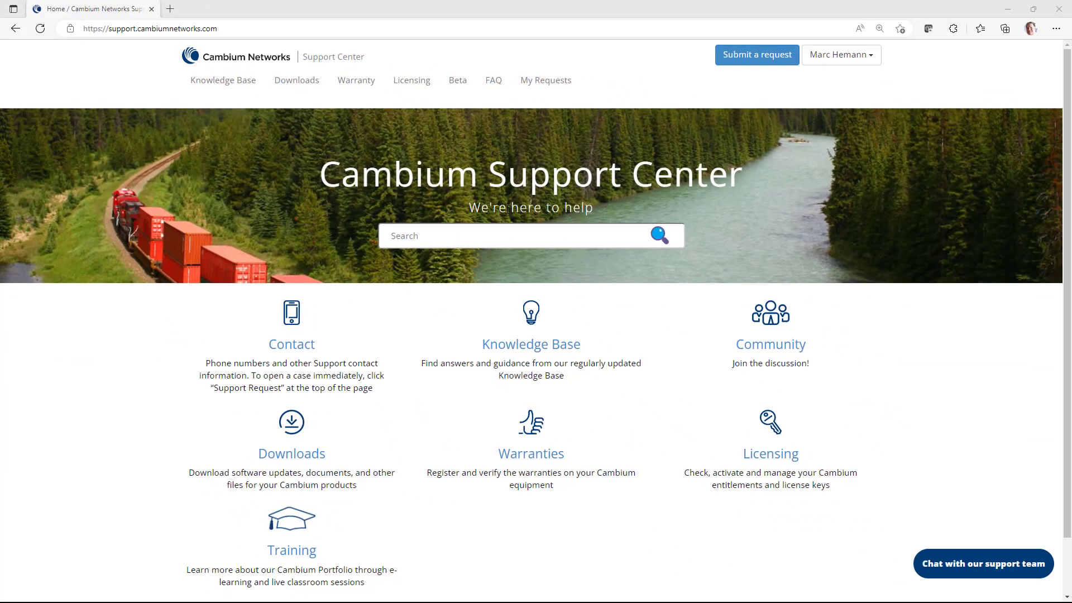
In Licensing > Activate Entitlements, paste the entitlement ID and check it.
click(411, 86)
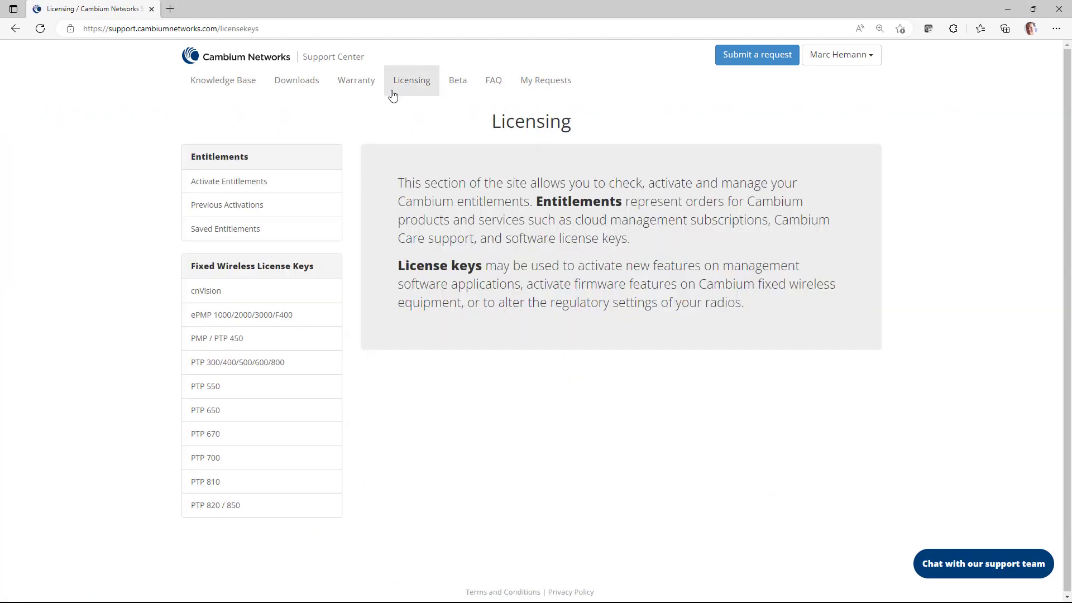
click(246, 186)
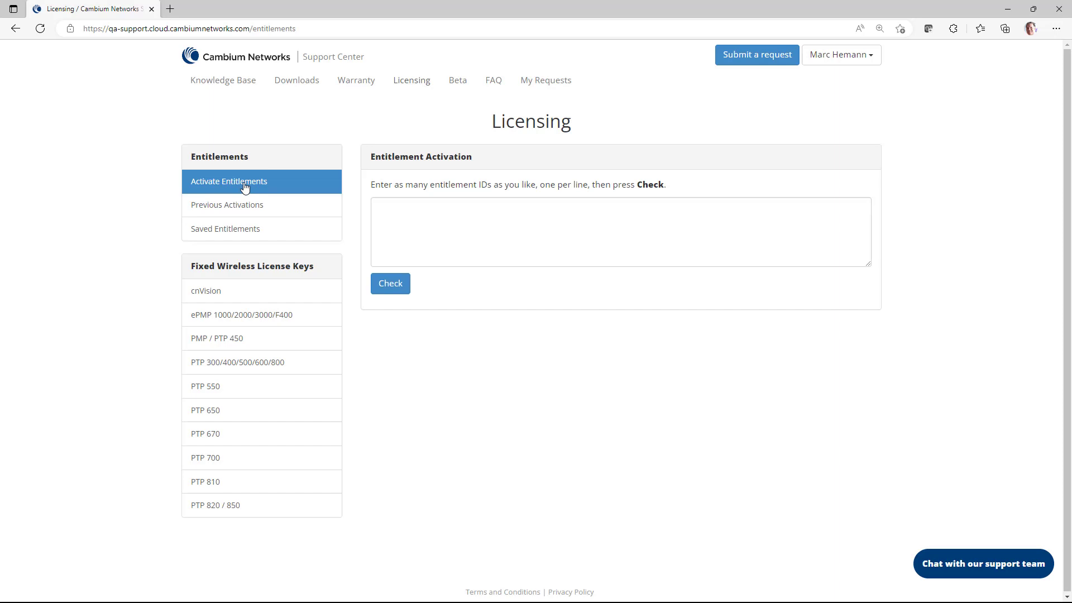
click(397, 206)
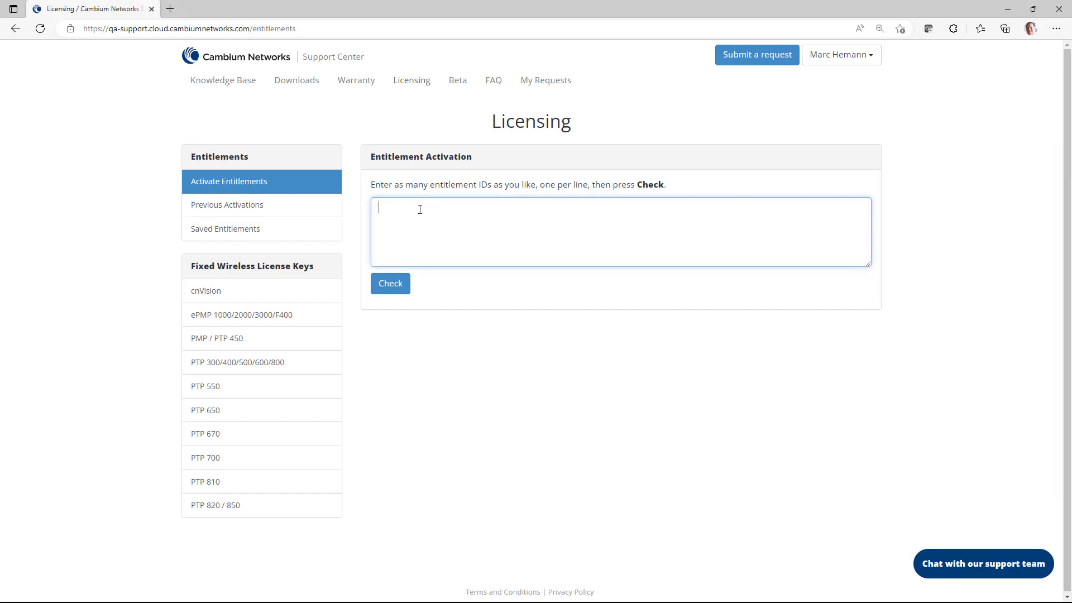
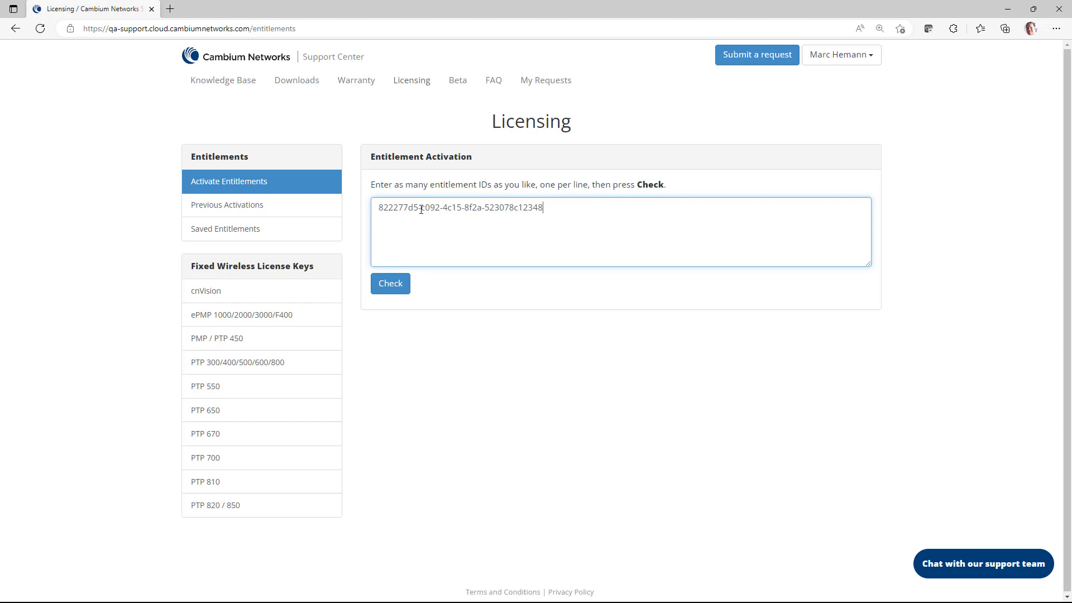
click(399, 287)
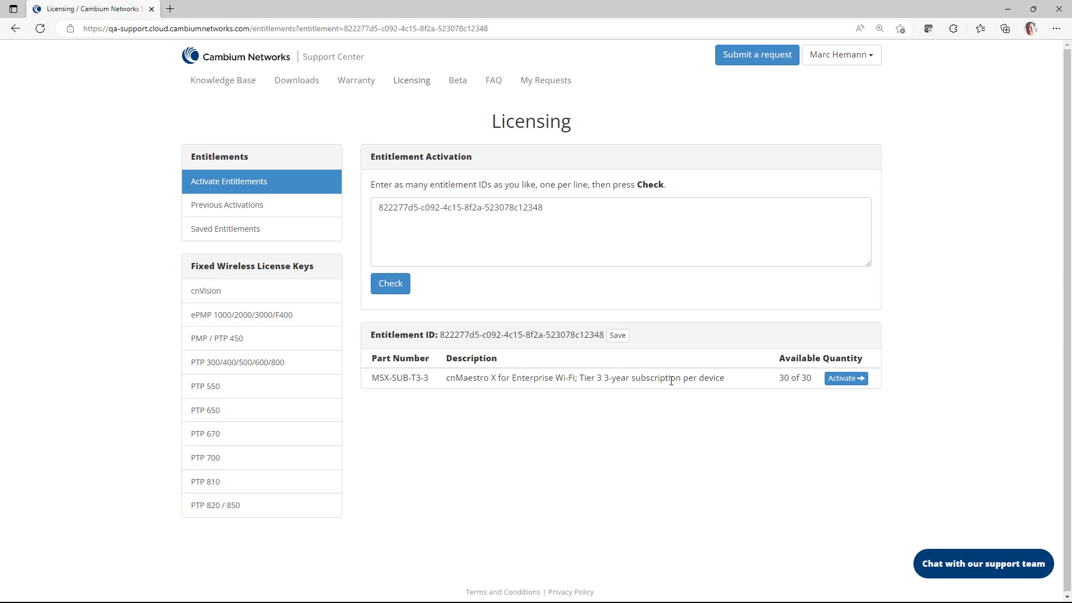
Activate the 30 Tier 3 slots (MSX-SUB-T3-3) on the selected Cloud Anchor account.
click(844, 380)
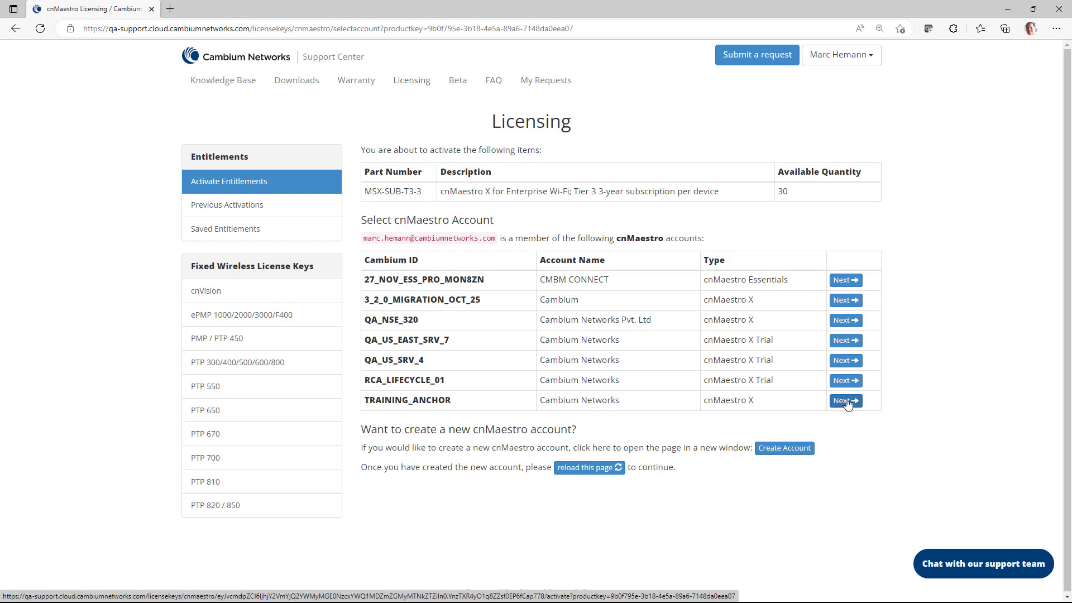
click(846, 401)
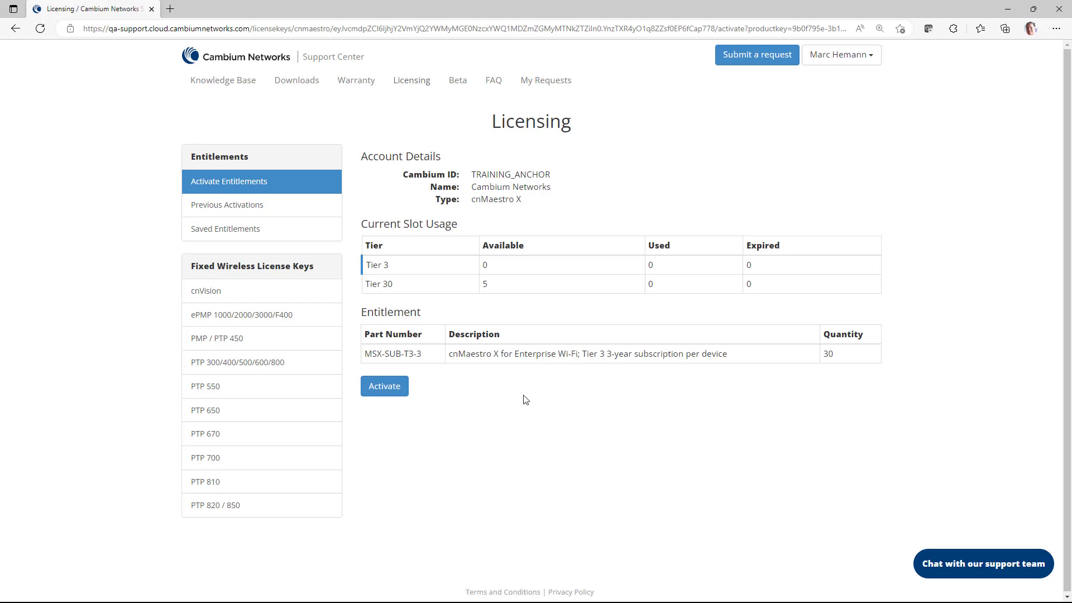
click(380, 396)
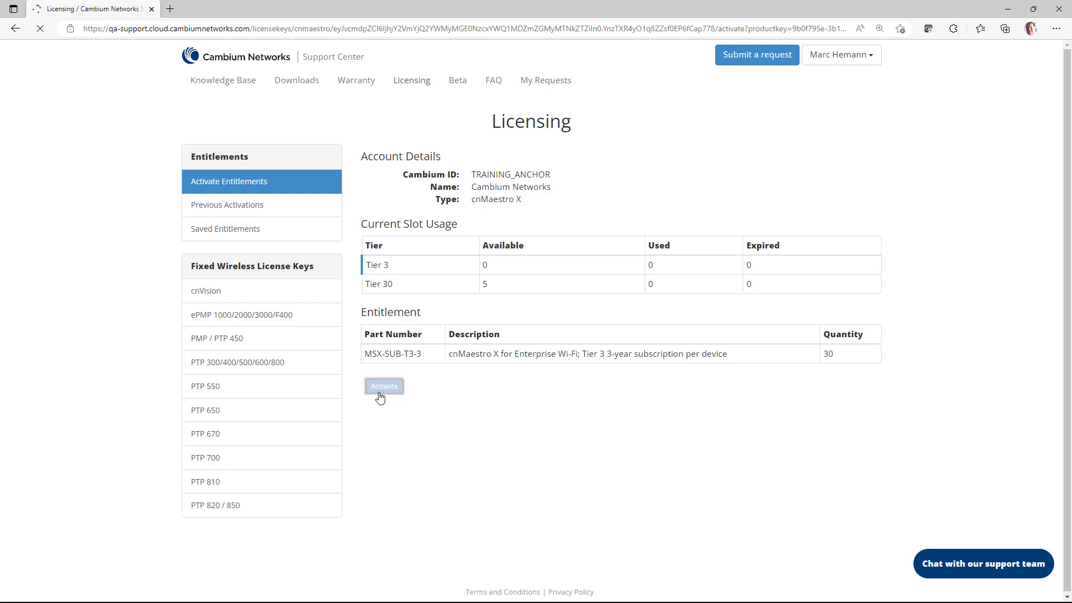